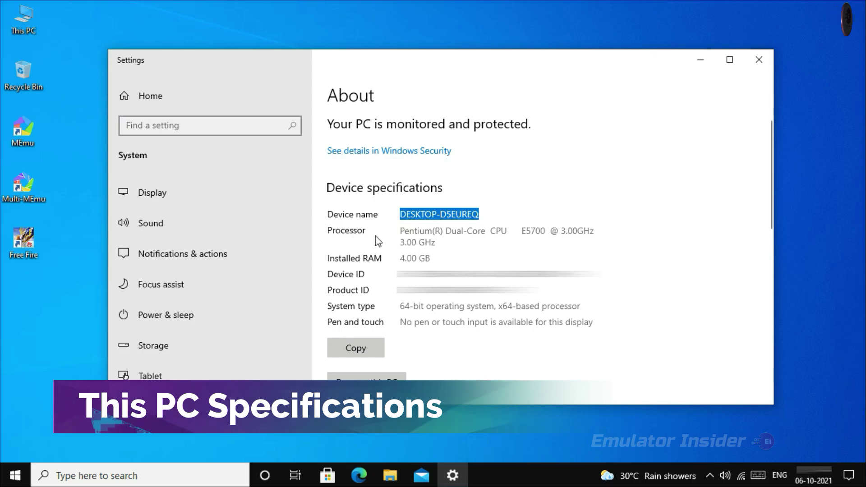
# Examine the processor, installed RAM and system type in the device specifications, and close Settings
pyautogui.moveTo(399, 231); pyautogui.dragTo(484, 235)
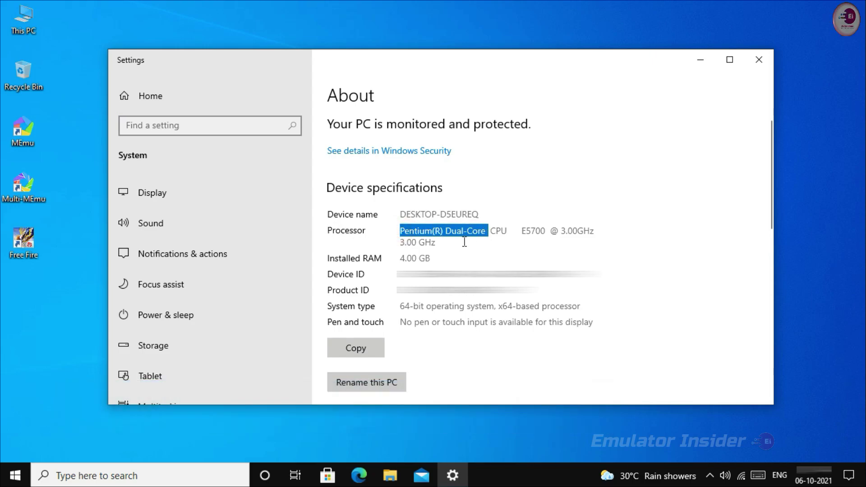
pyautogui.click(473, 240)
pyautogui.moveTo(402, 243); pyautogui.dragTo(454, 248)
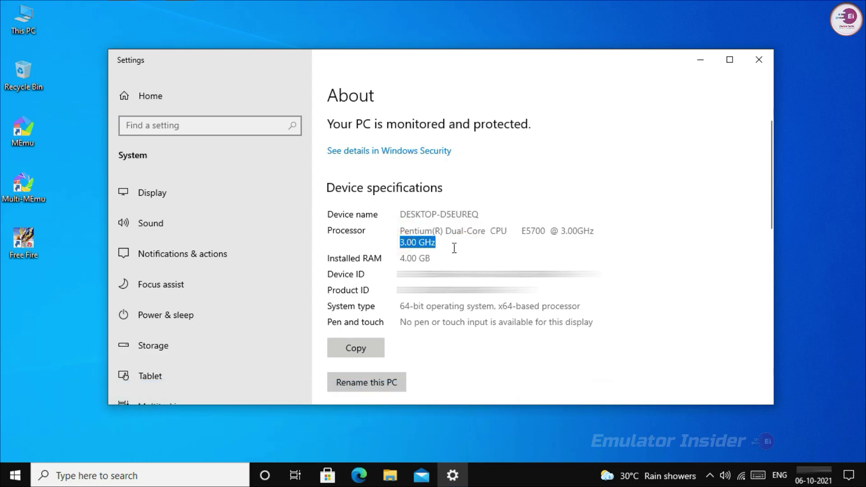
pyautogui.moveTo(400, 258); pyautogui.dragTo(455, 258)
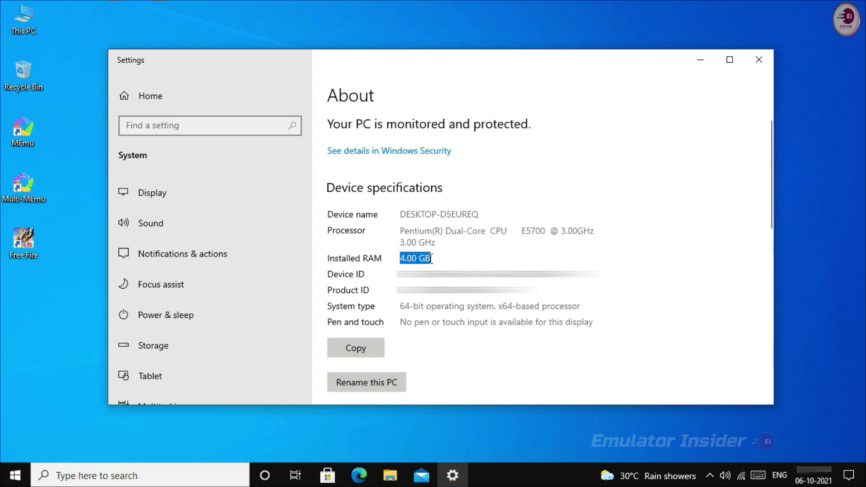
pyautogui.moveTo(402, 307); pyautogui.dragTo(637, 307)
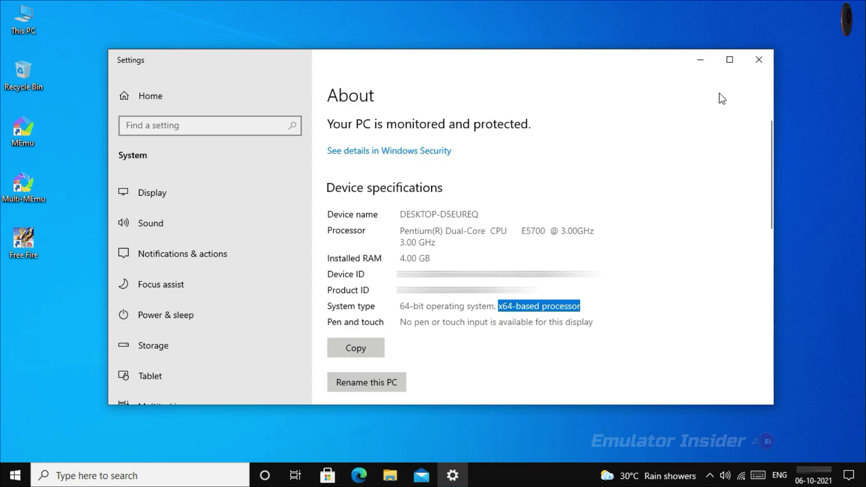
pyautogui.click(758, 60)
# View the computer's basic system information through the properties of This PC, and close both windows
pyautogui.doubleClick(27, 19)
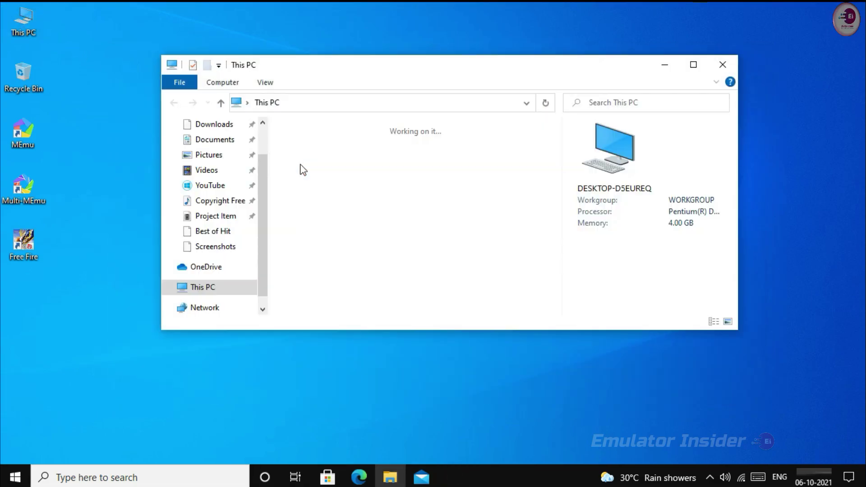
pyautogui.rightClick(480, 220)
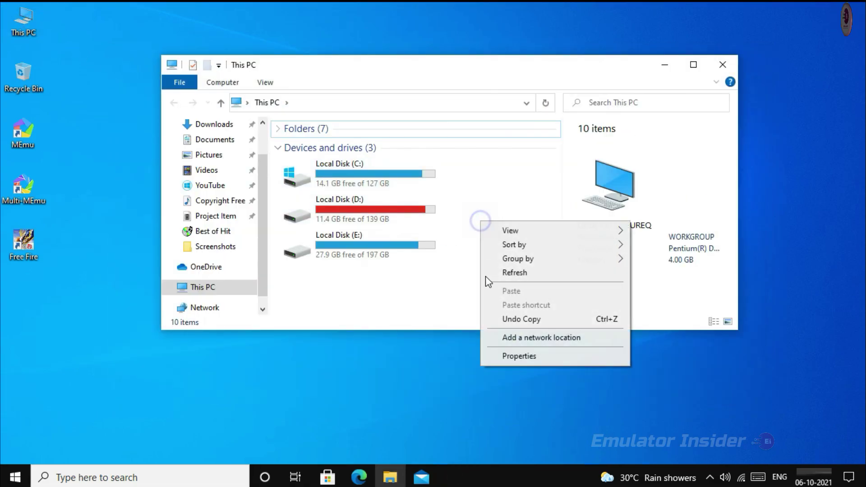
pyautogui.click(507, 358)
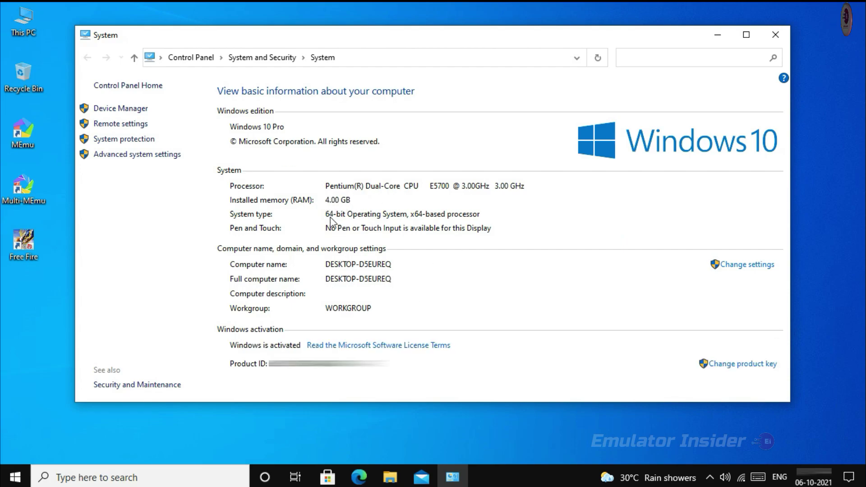
pyautogui.click(774, 34)
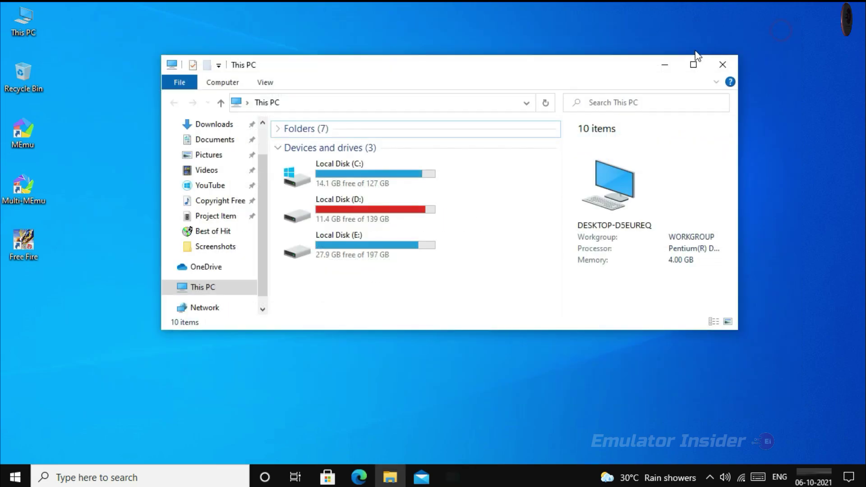
pyautogui.click(719, 62)
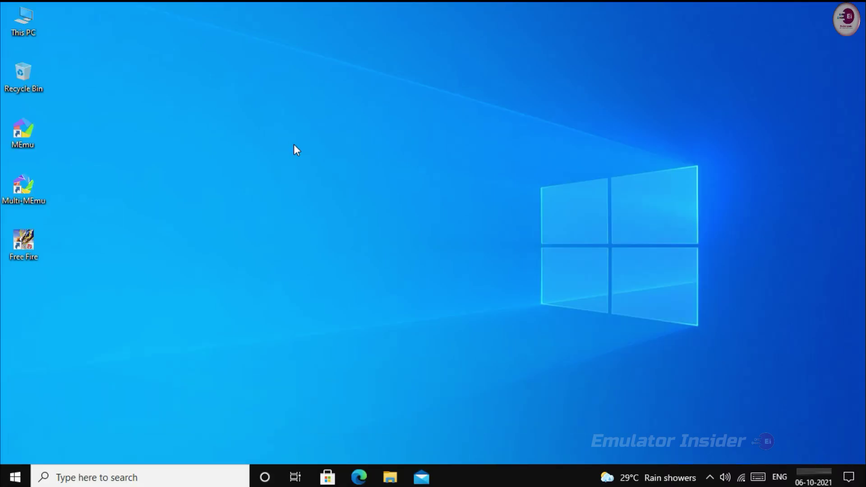
# Search Windows for "Graphics Settings" and open the matching system settings page
pyautogui.click(170, 476)
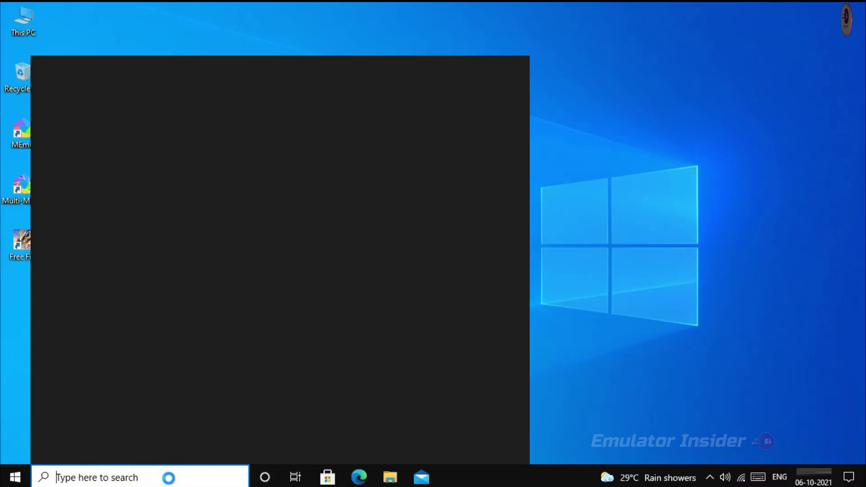
pyautogui.write('Graphics Set')
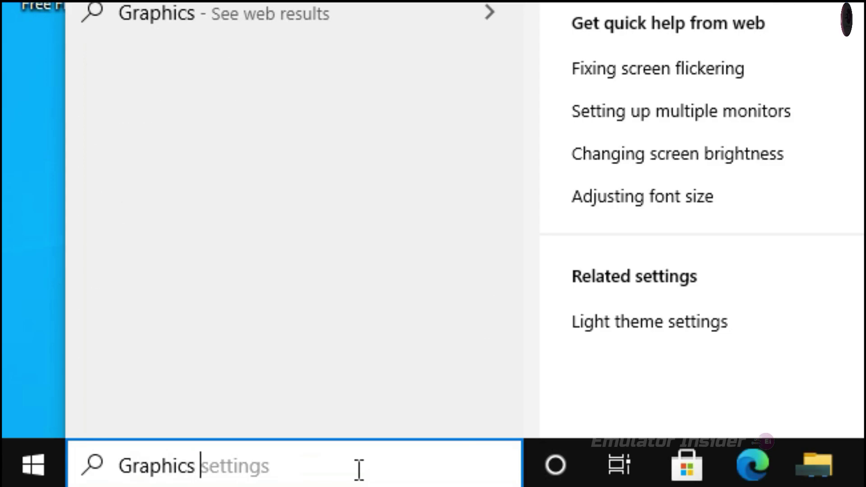
pyautogui.write('tings')
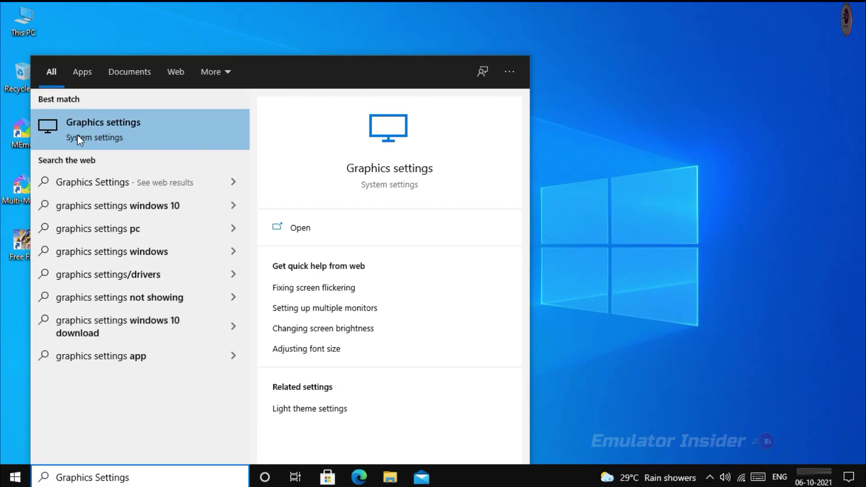
pyautogui.click(151, 135)
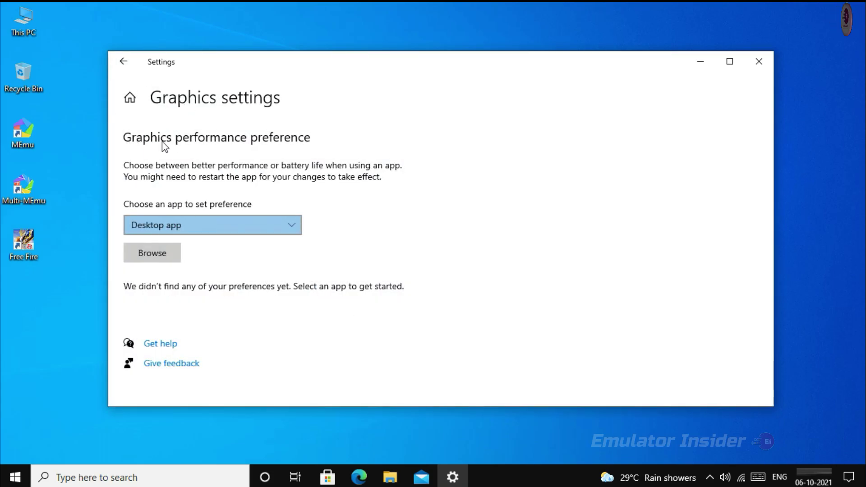
# Add the MEmu desktop shortcut as a desktop app to the graphics performance preferences
pyautogui.click(153, 254)
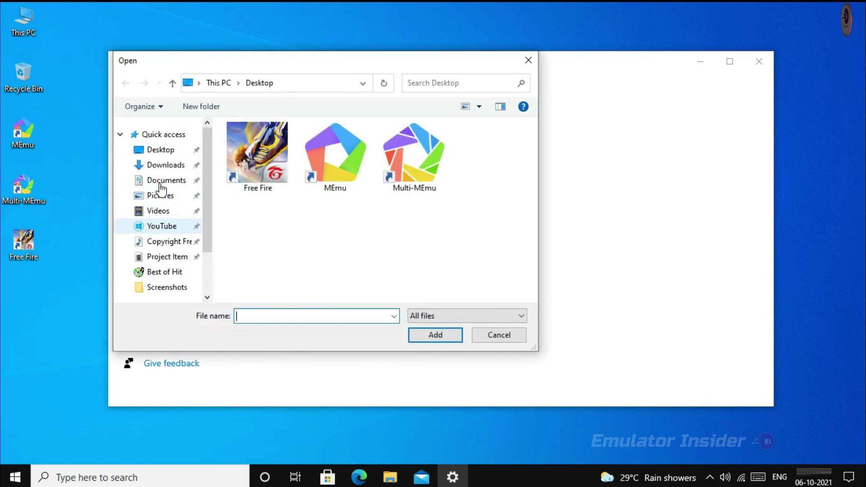
pyautogui.click(334, 161)
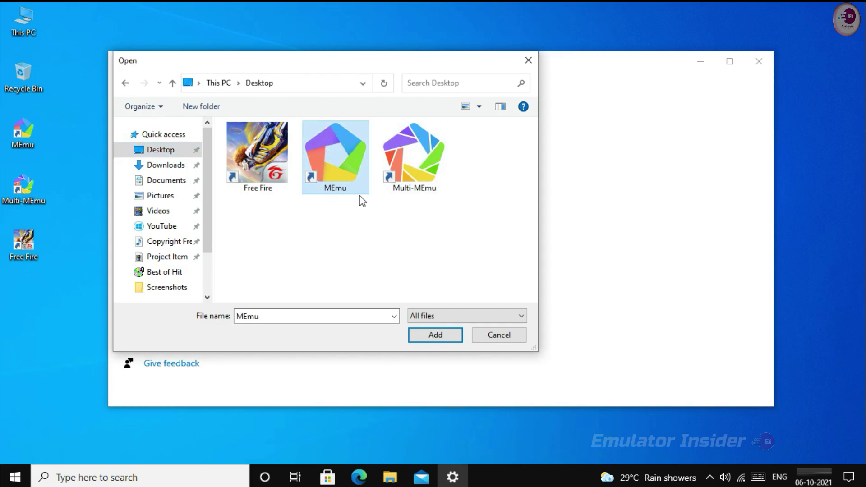
pyautogui.click(436, 336)
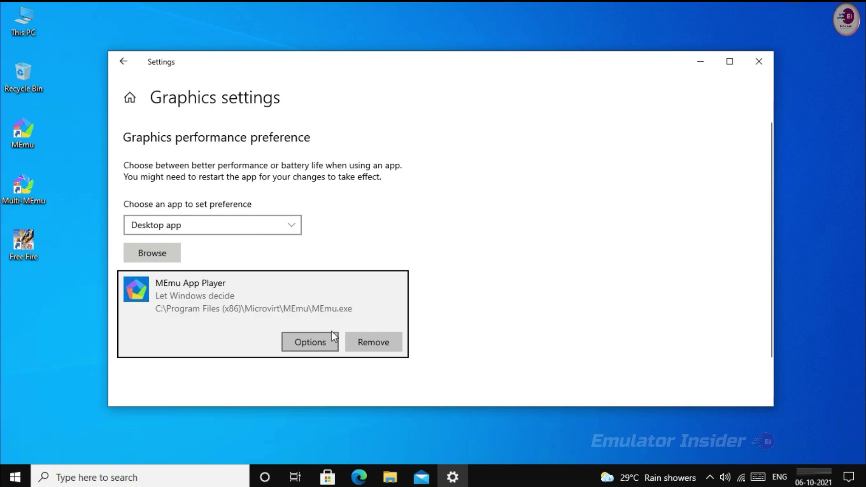
# Set MEmu App Player's graphics preference to High performance, save it and close Settings
pyautogui.click(301, 342)
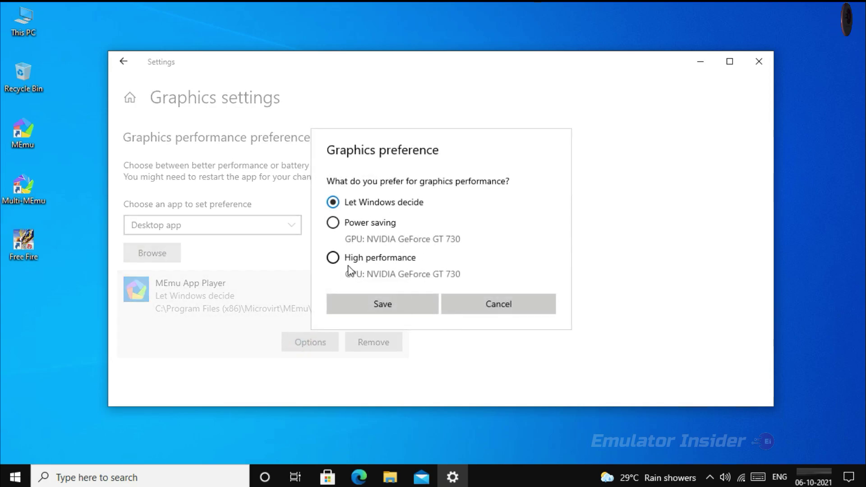
pyautogui.click(334, 259)
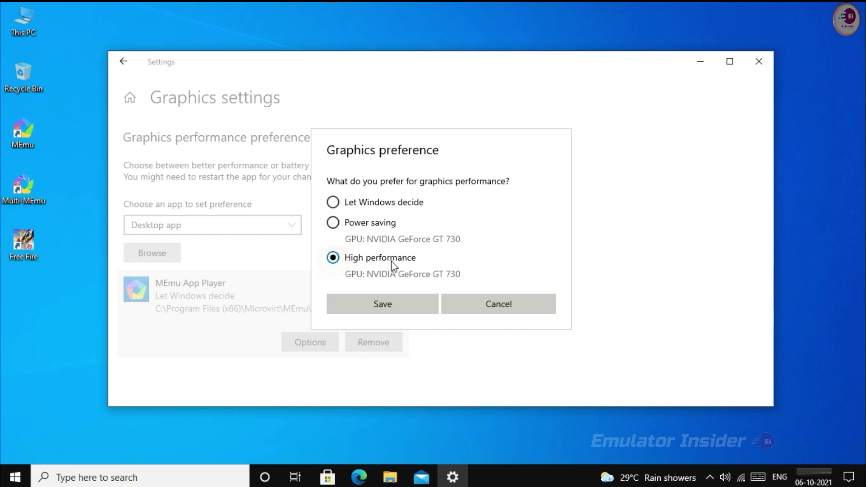
pyautogui.click(380, 301)
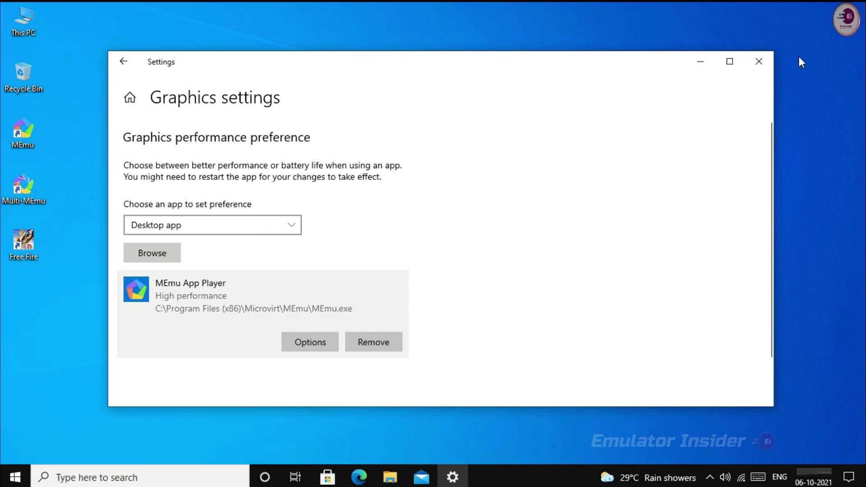
pyautogui.click(759, 61)
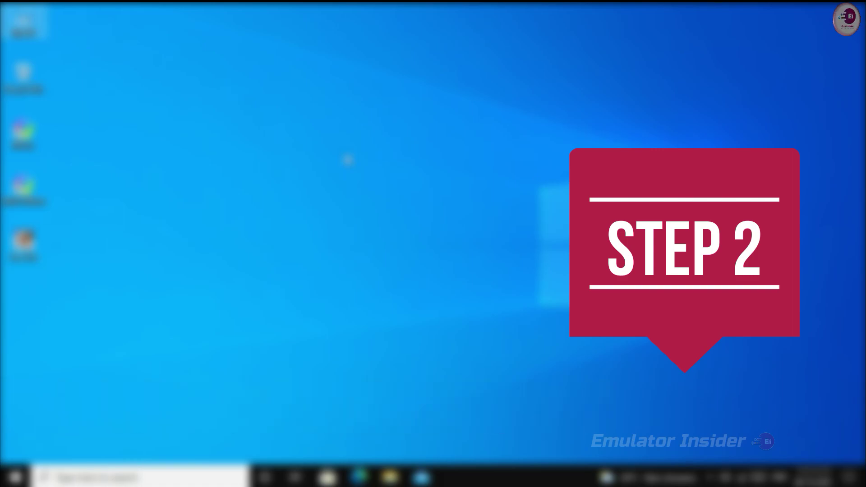
# Launch the MEmu emulator from the desktop and open its system settings
pyautogui.doubleClick(31, 131)
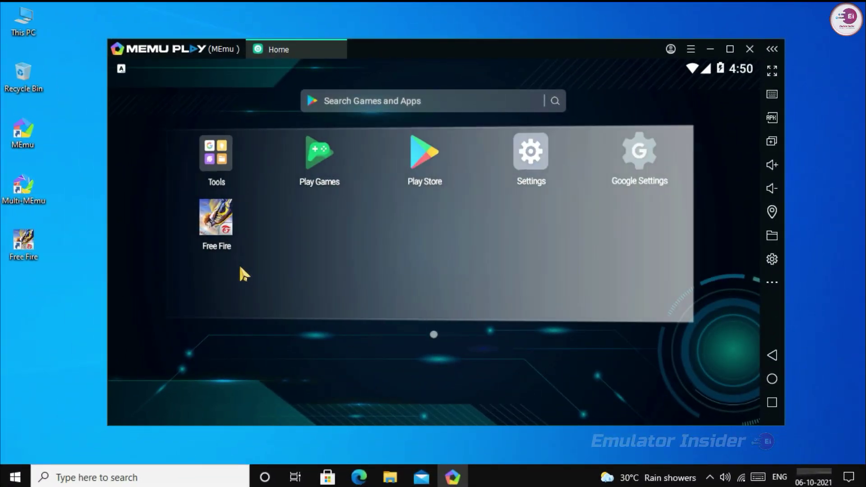
pyautogui.click(690, 49)
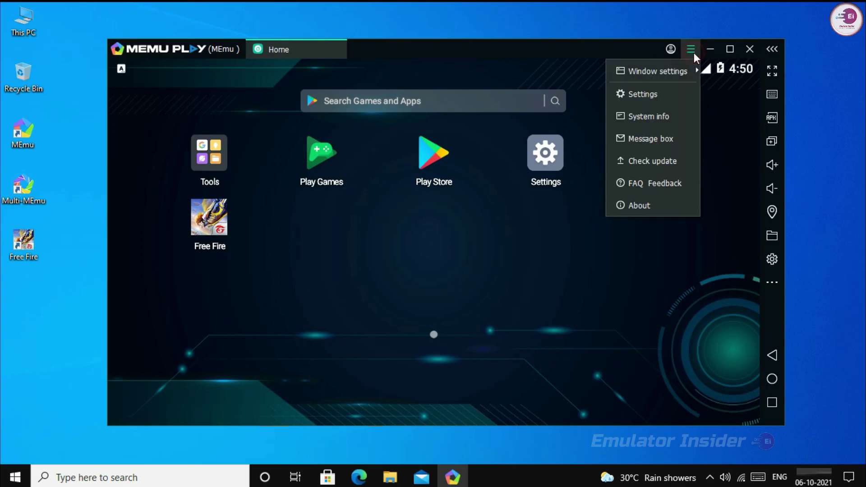
pyautogui.click(627, 96)
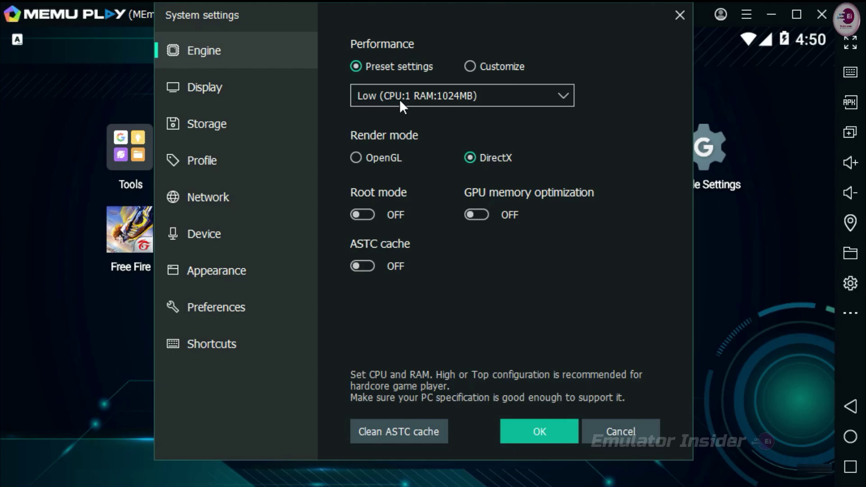
# Set the engine performance preset to High (CPU:2 RAM:3072MB) and enable GPU memory optimization and root mode
pyautogui.click(565, 95)
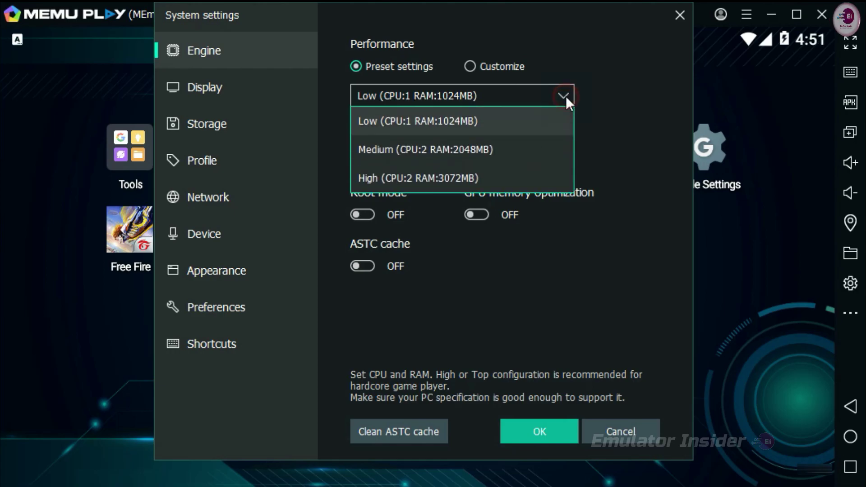
pyautogui.click(391, 180)
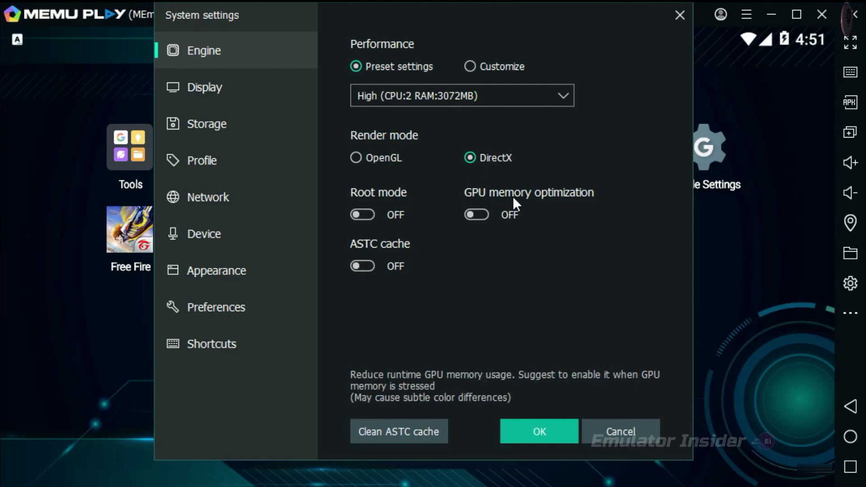
pyautogui.click(477, 215)
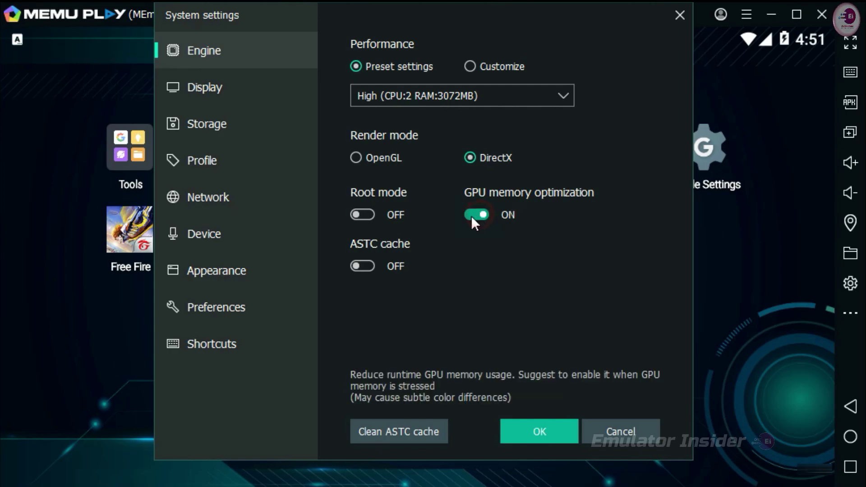
pyautogui.click(367, 216)
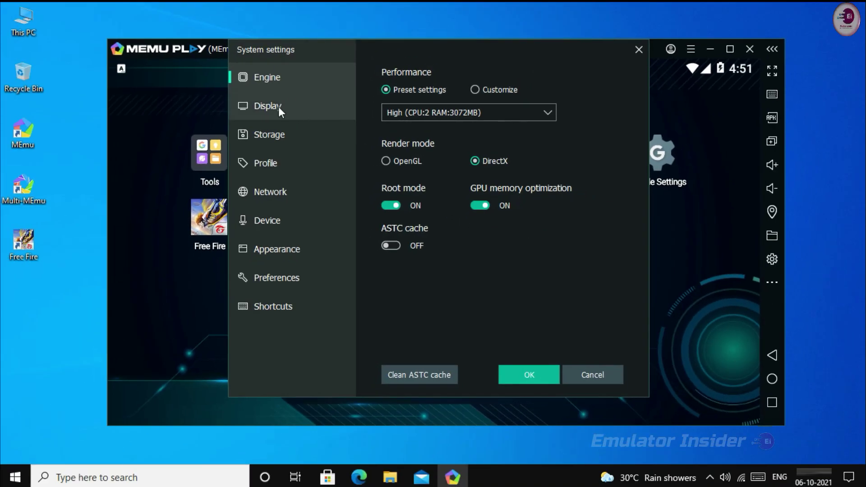
# In the display settings, enable 90 FPS mode and turn on Anti-Flickering
pyautogui.click(227, 94)
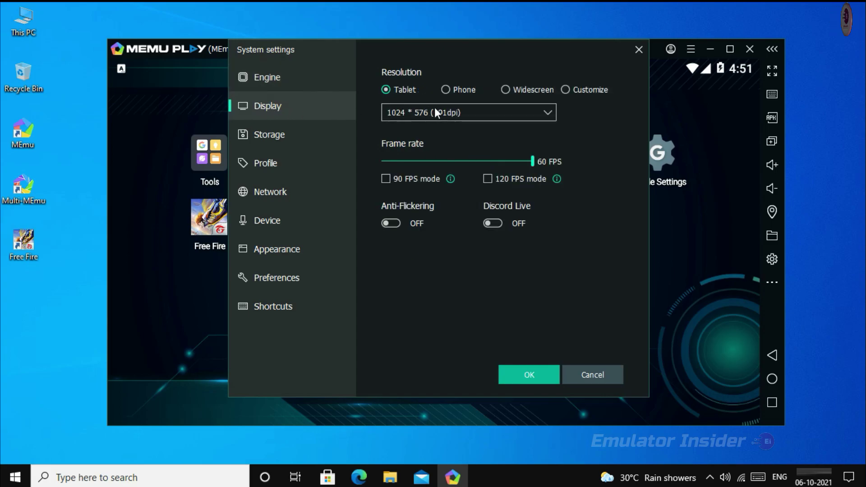
pyautogui.moveTo(535, 164); pyautogui.dragTo(563, 166)
pyautogui.click(393, 184)
pyautogui.click(478, 226)
pyautogui.click(453, 221)
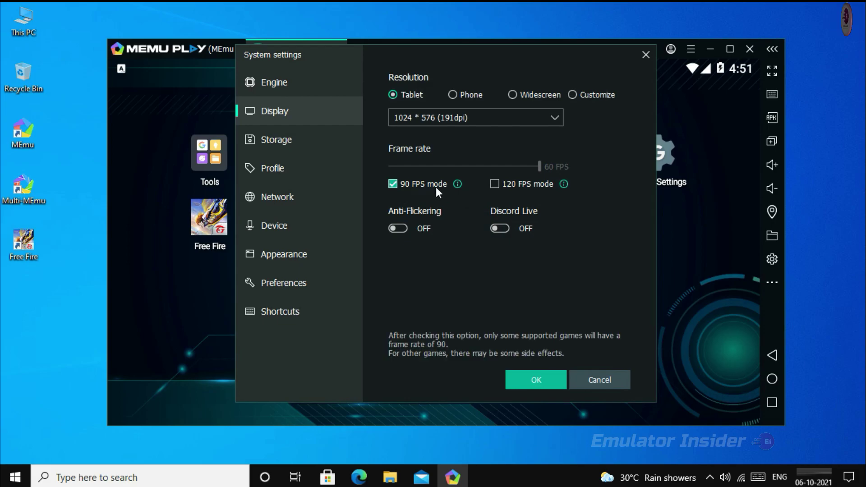
pyautogui.click(395, 229)
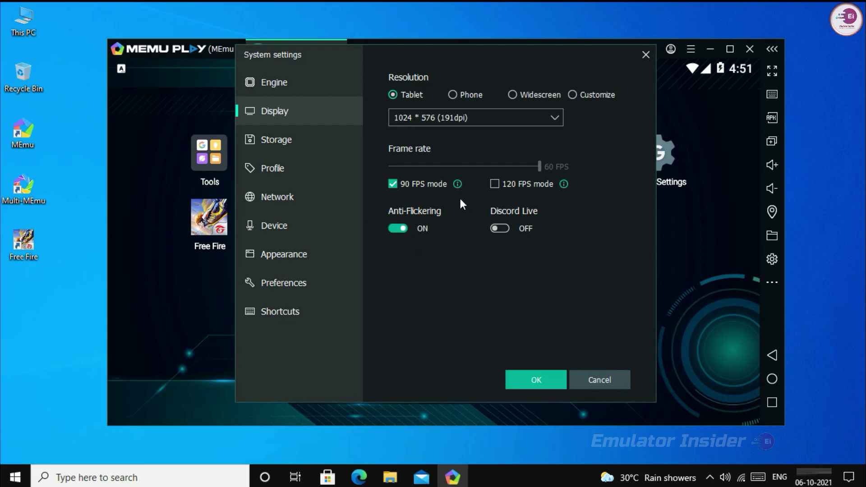
# In the storage settings, set the cache policy to High-Performance and use Auto expand for disk management
pyautogui.click(276, 140)
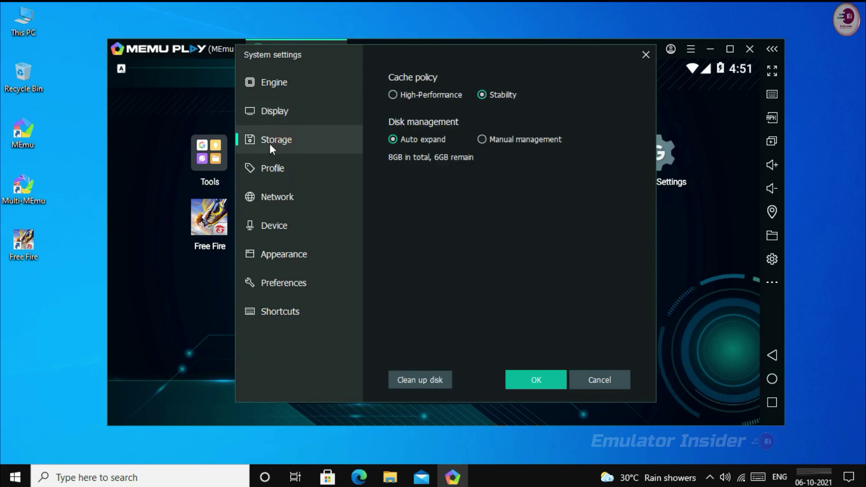
pyautogui.moveTo(405, 81)
pyautogui.click(423, 96)
pyautogui.click(403, 142)
pyautogui.moveTo(434, 93)
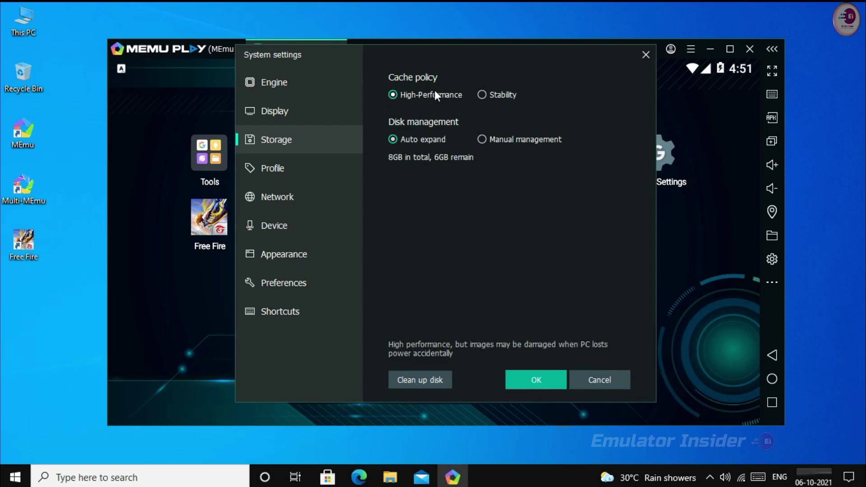
# Check the default device model choices in the emulator's profile settings
pyautogui.click(279, 168)
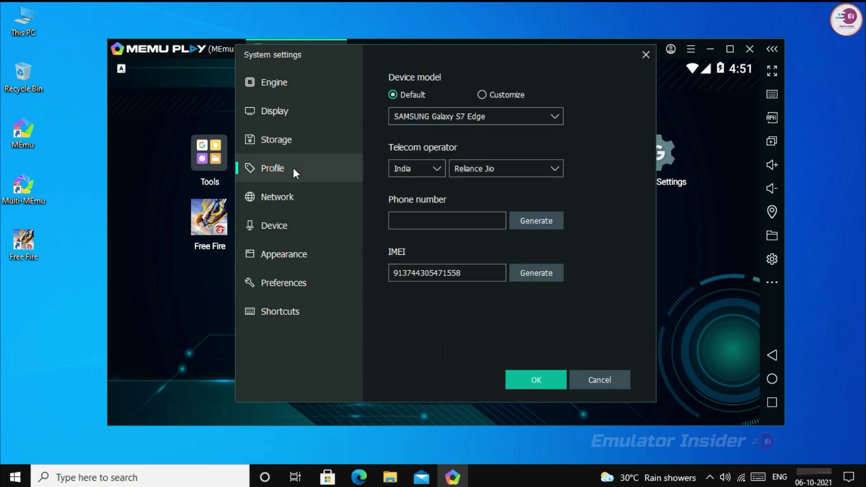
pyautogui.moveTo(460, 113)
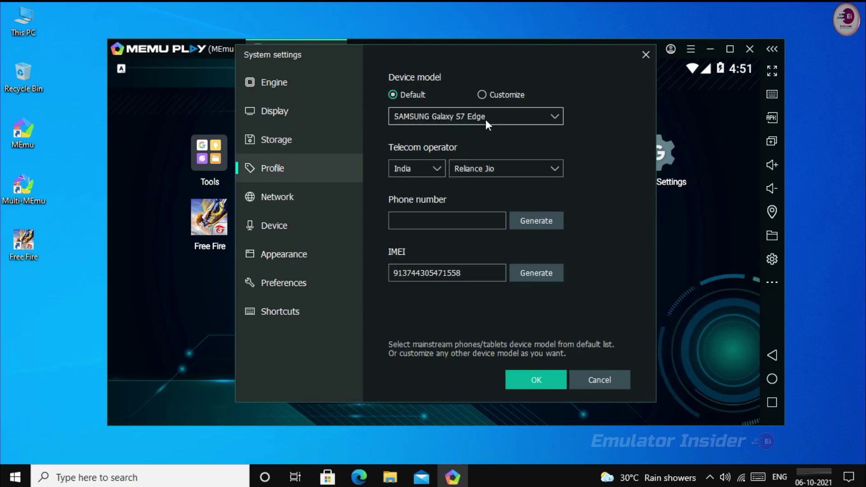
pyautogui.click(527, 118)
pyautogui.click(403, 160)
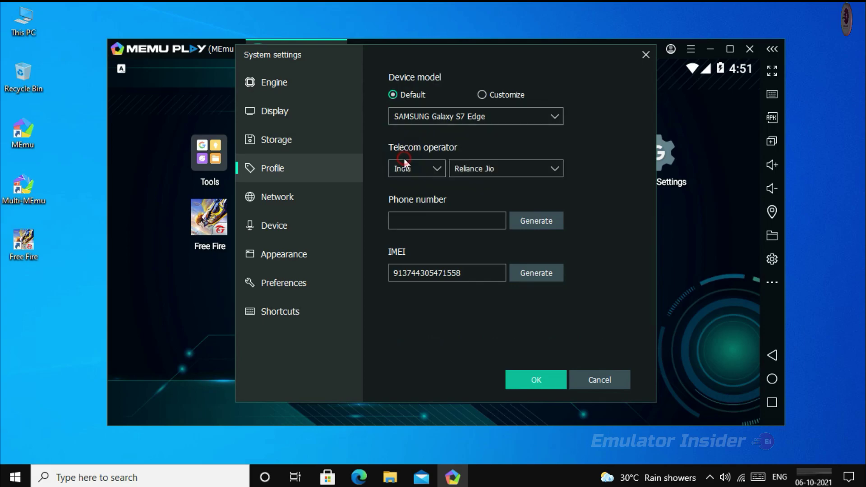
# Look through the network and device settings, and choose the white mouse cursor style in the appearance settings
pyautogui.moveTo(435, 122)
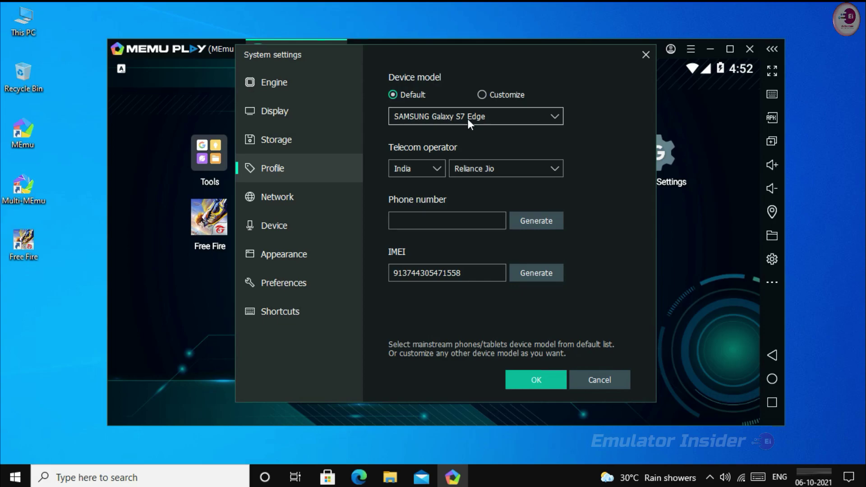
pyautogui.click(283, 200)
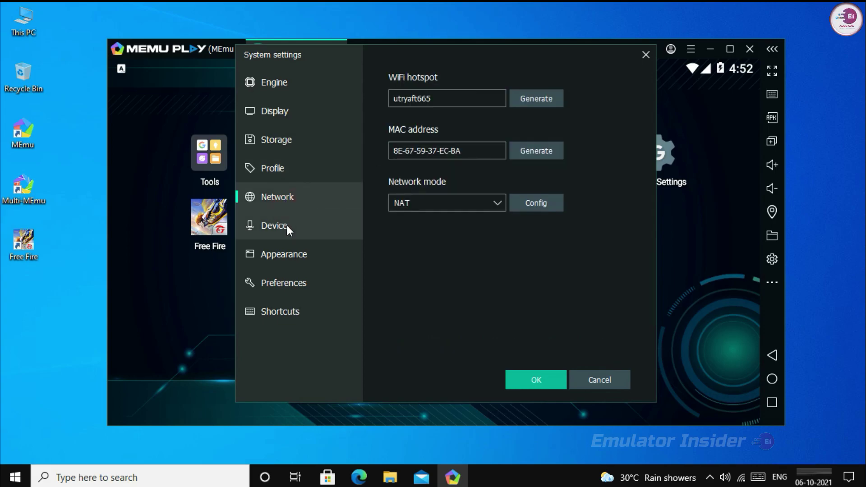
pyautogui.click(287, 226)
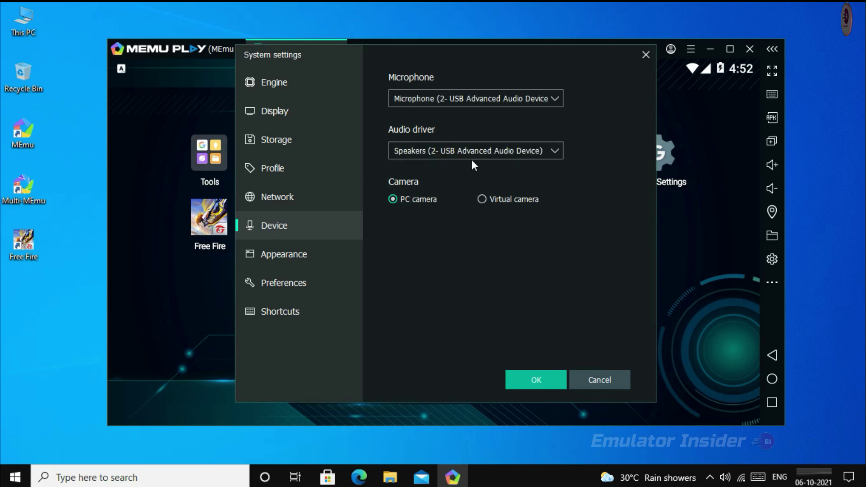
pyautogui.click(308, 255)
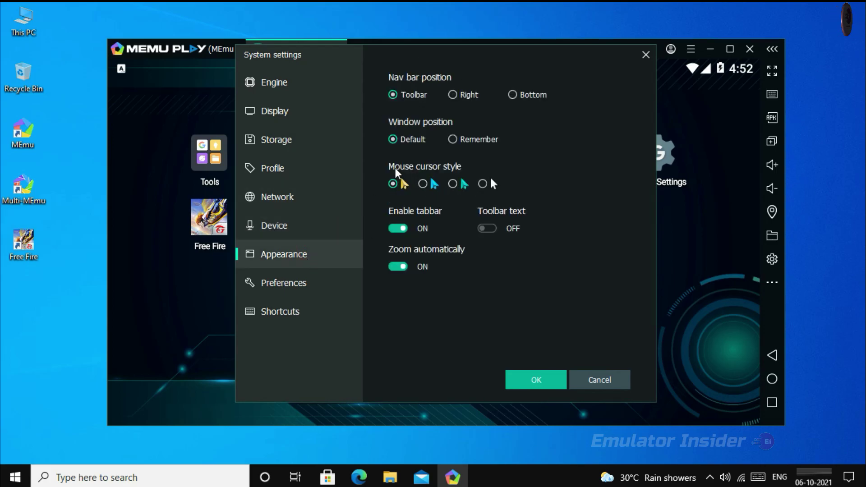
pyautogui.click(485, 184)
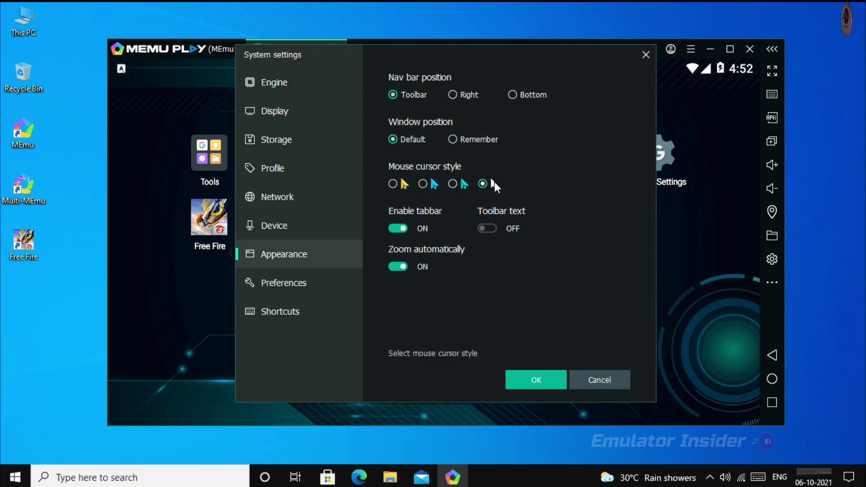
# Turn off Android notification in the preferences, save the system settings and restart the emulator immediately
pyautogui.click(302, 283)
pyautogui.click(491, 237)
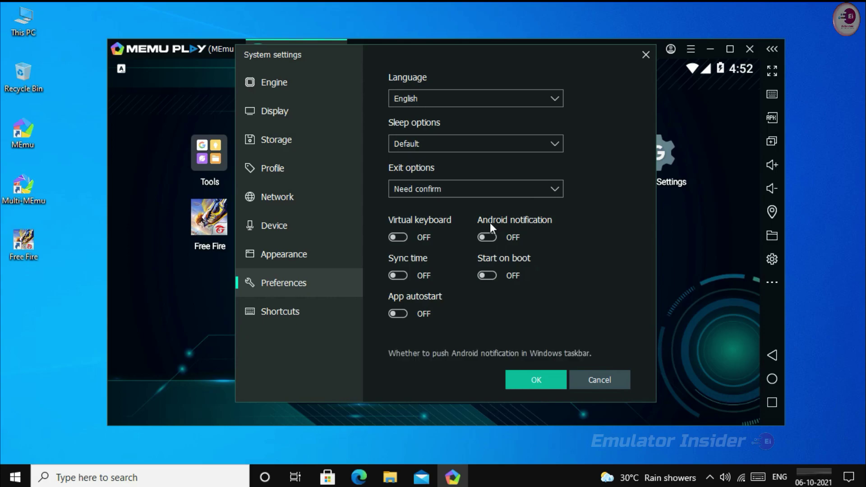
pyautogui.click(536, 384)
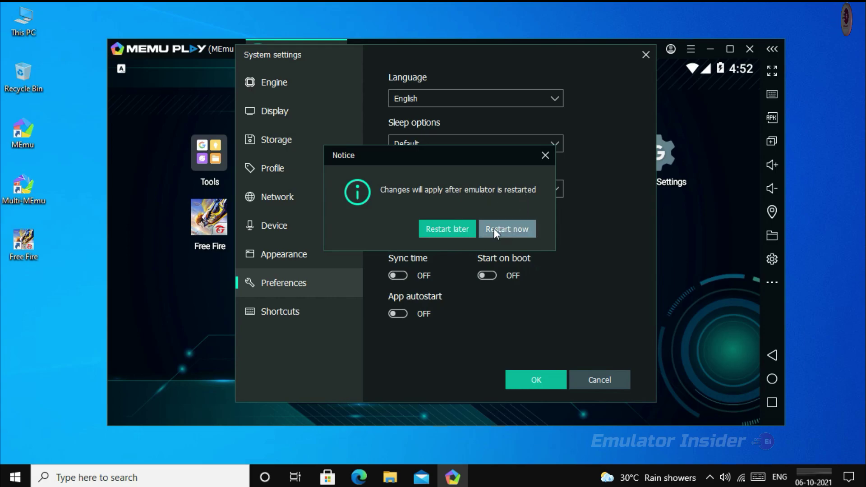
pyautogui.click(511, 229)
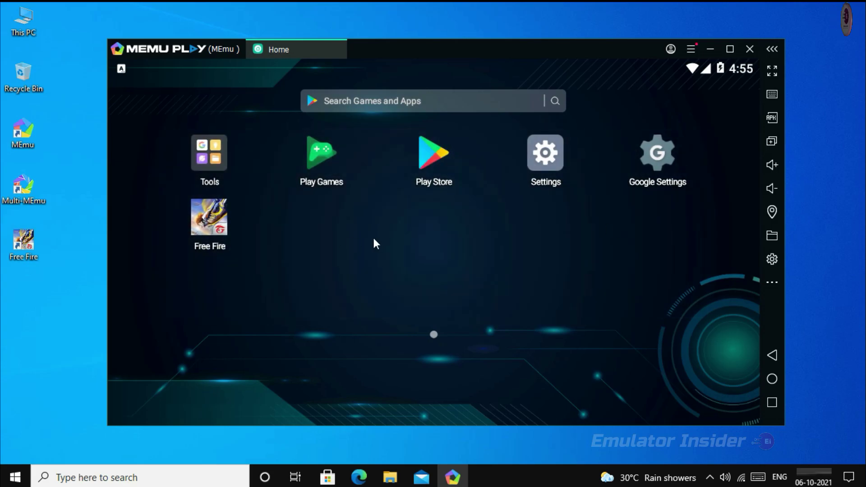
# Check the emulator's system info for the diagnostics, frame rate, hardware and device configuration
pyautogui.click(689, 50)
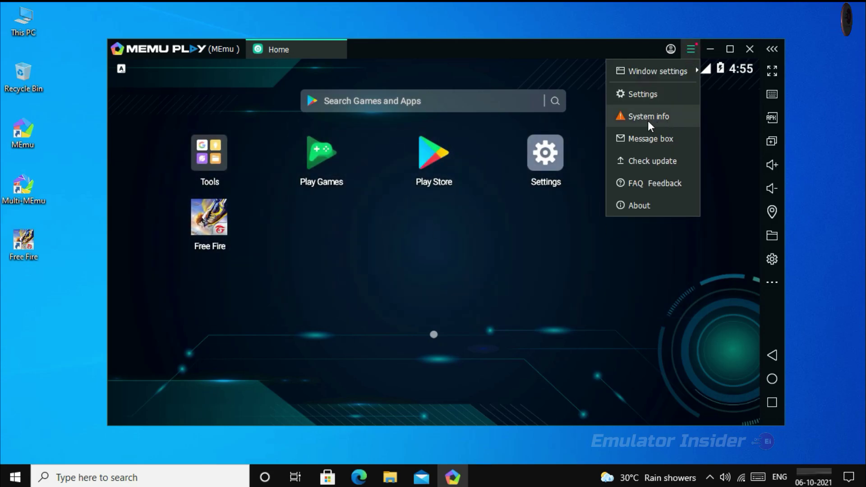
pyautogui.click(634, 118)
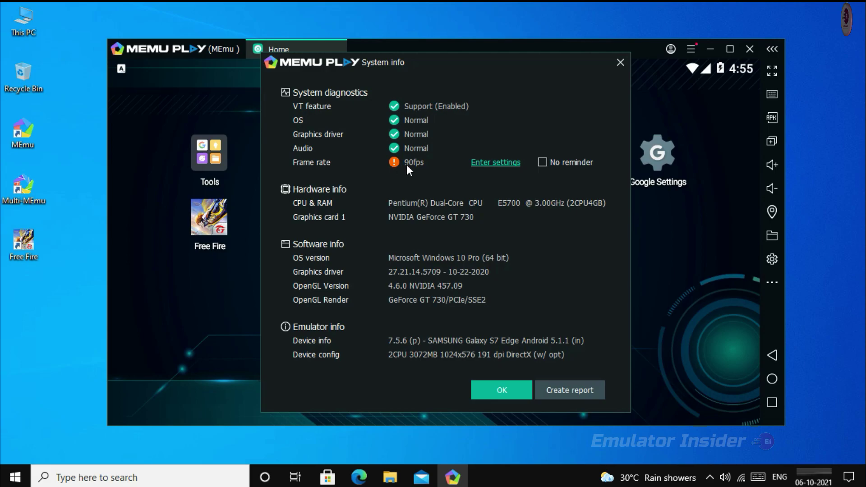
pyautogui.click(620, 65)
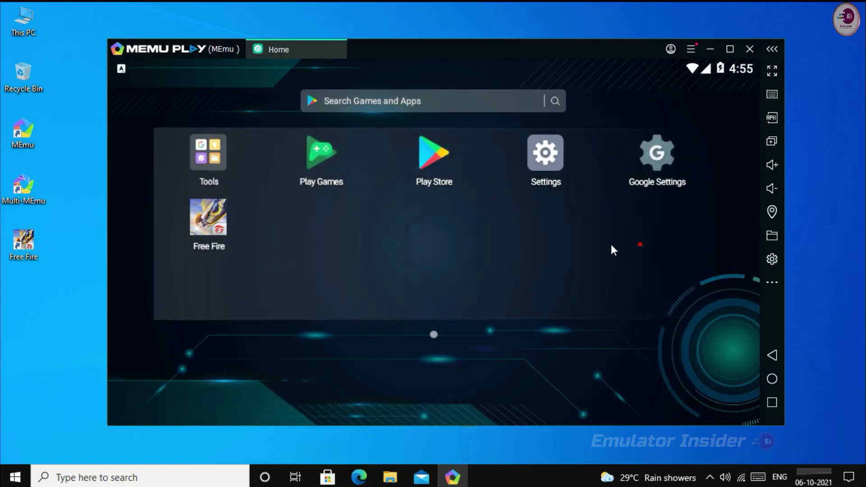
# Open Windows Task Manager and expand it to the detailed view
pyautogui.rightClick(545, 481)
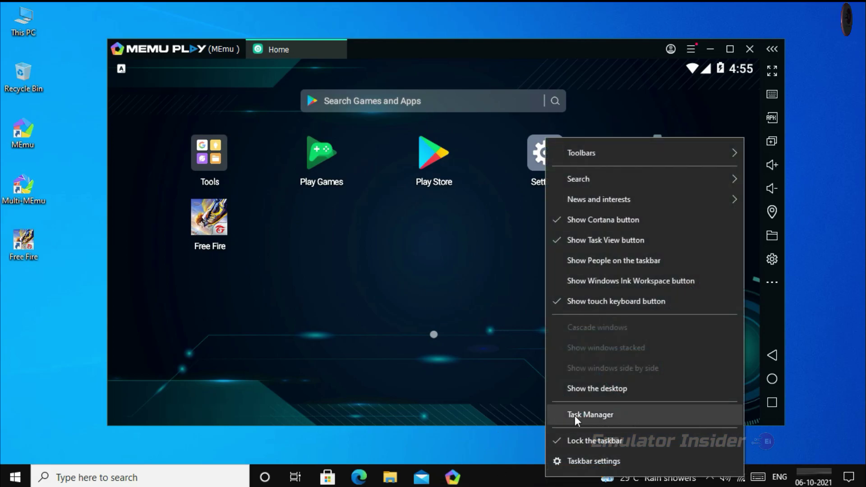
pyautogui.click(591, 416)
pyautogui.moveTo(328, 70); pyautogui.dragTo(387, 66)
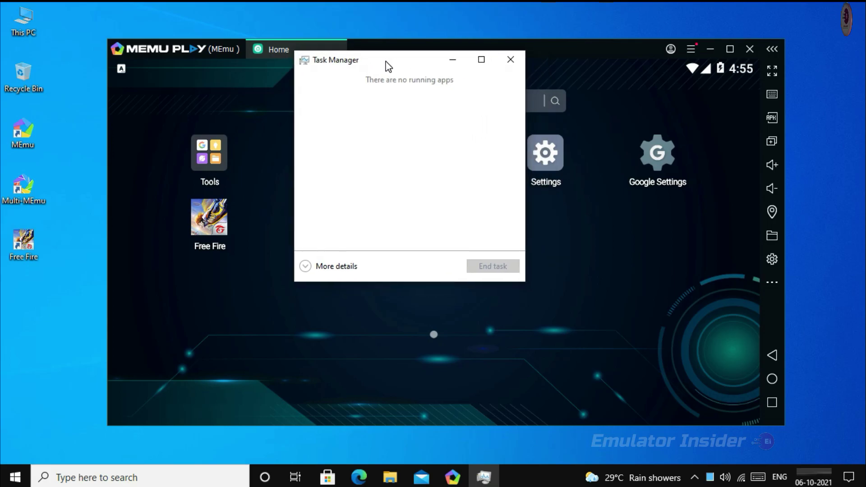
pyautogui.click(328, 267)
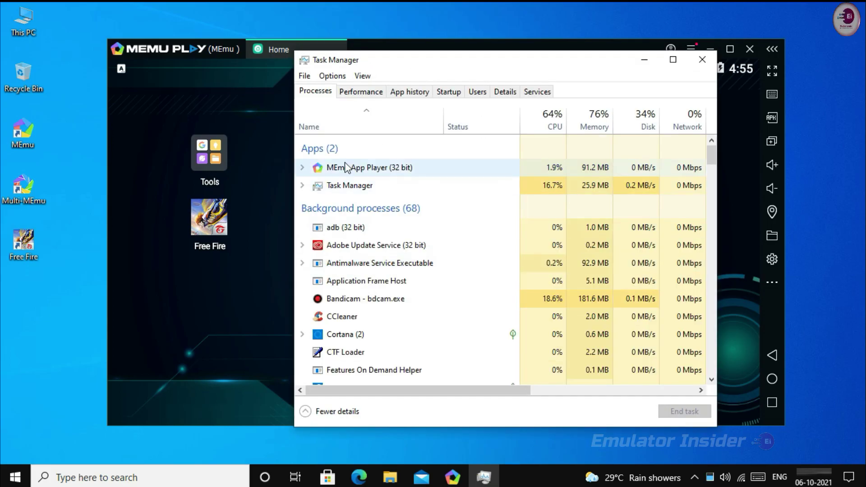
# Go to the MEmu App Player's process entry in the details list, with Task Manager maximized
pyautogui.click(302, 167)
pyautogui.rightClick(441, 171)
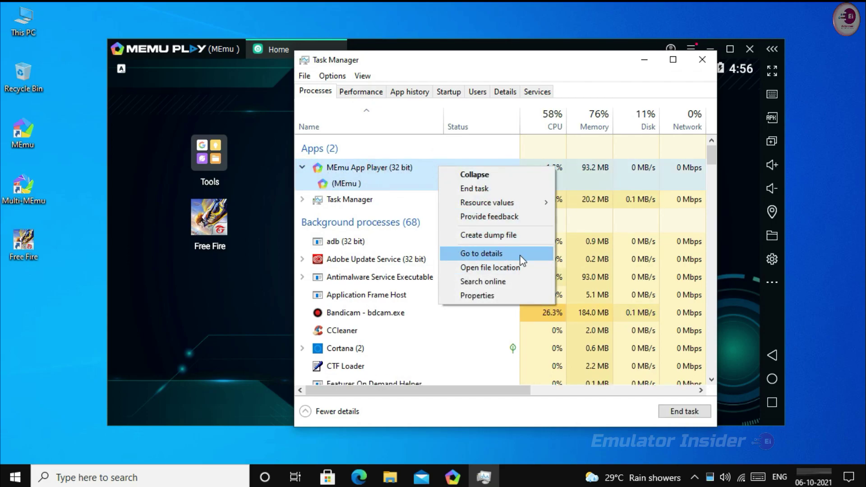
pyautogui.click(472, 256)
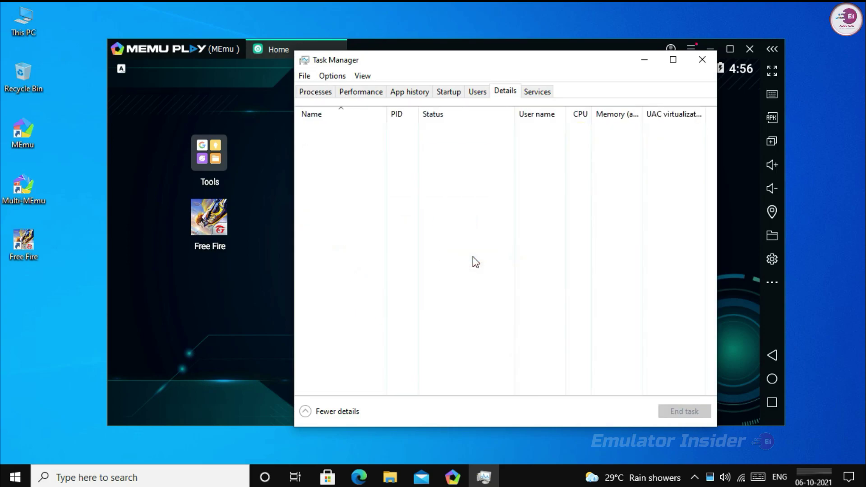
pyautogui.doubleClick(465, 62)
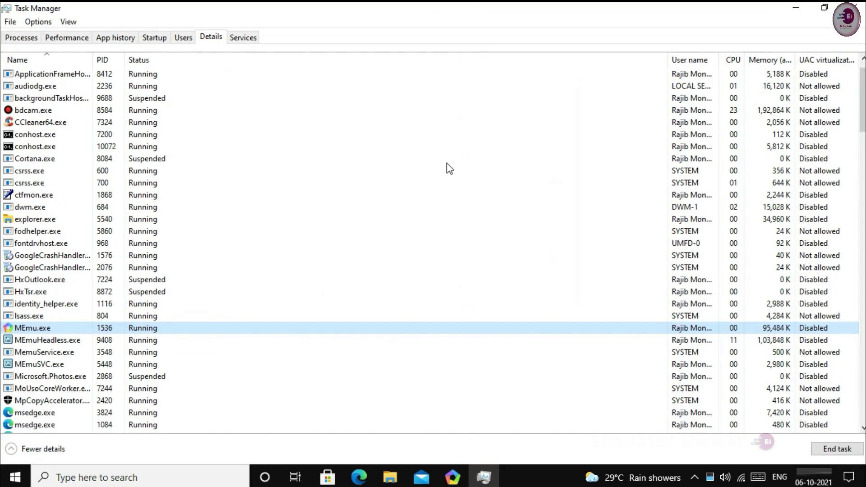
pyautogui.scroll(-4, 387, 285)
pyautogui.scroll(2, 386, 285)
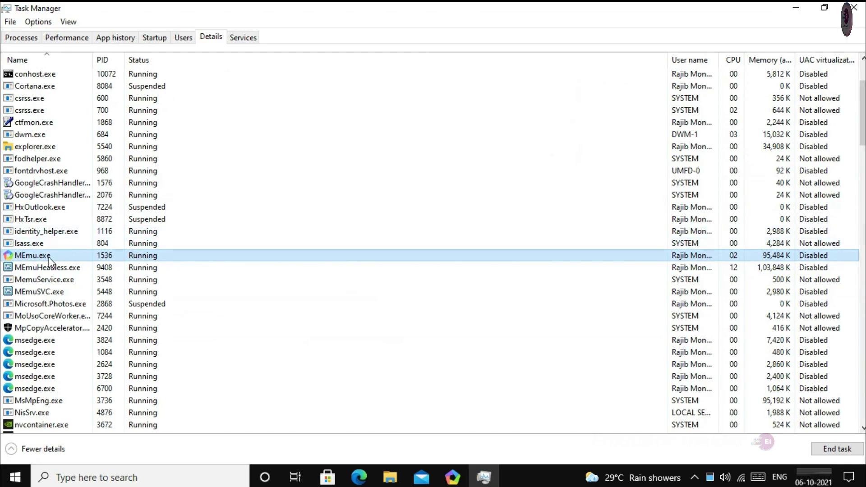
# Set the priority of the MEmu.exe process to High and check its priority setting
pyautogui.rightClick(373, 256)
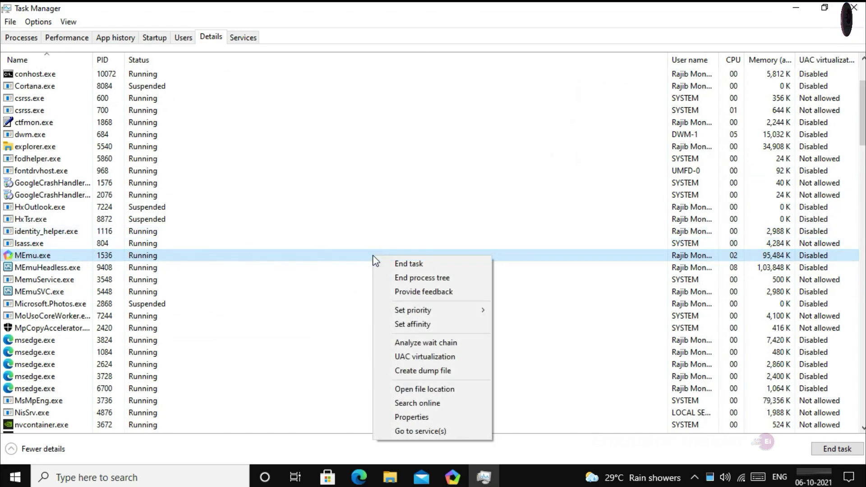
pyautogui.moveTo(465, 310)
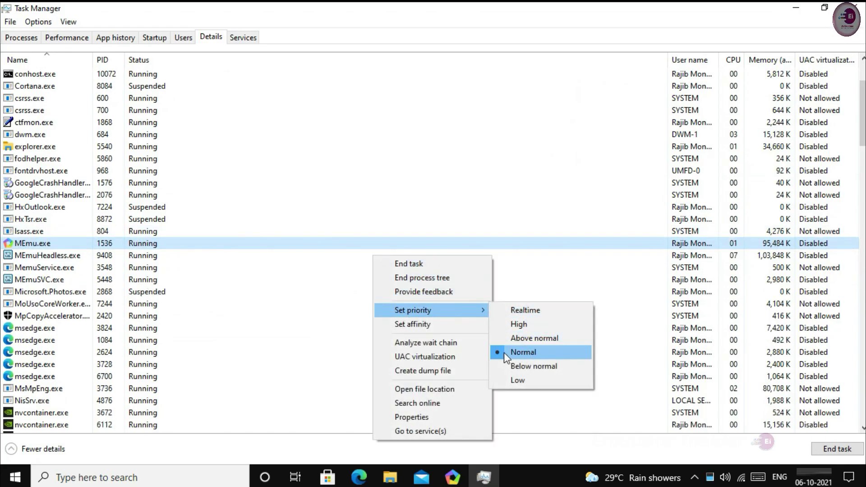
pyautogui.click(507, 325)
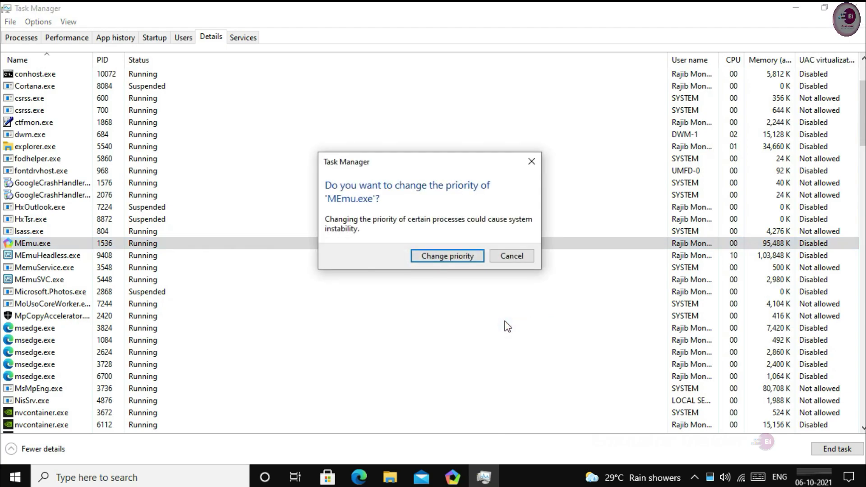
pyautogui.click(446, 257)
pyautogui.rightClick(411, 246)
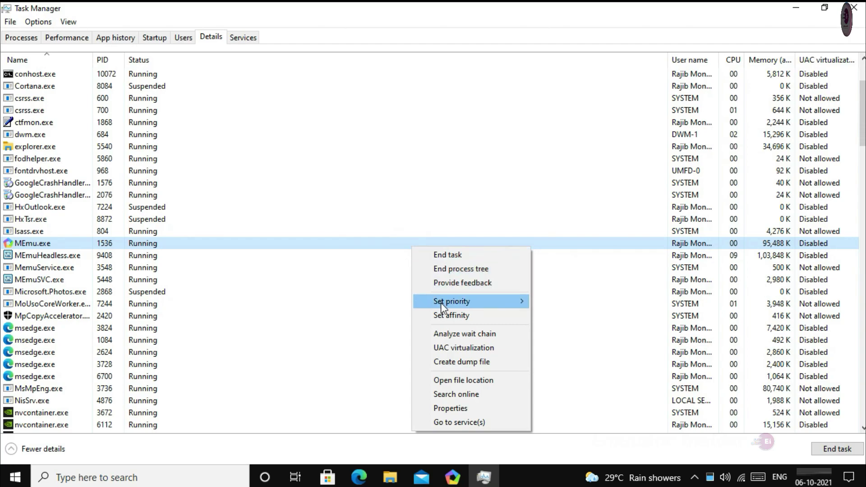
pyautogui.moveTo(440, 302)
# Close Task Manager and shut down the MEmu emulator
pyautogui.moveTo(448, 17); pyautogui.dragTo(457, 74)
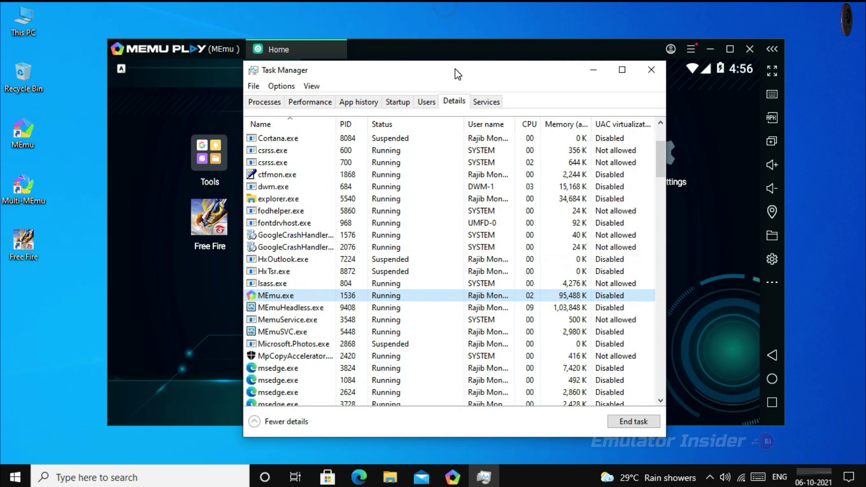
pyautogui.click(643, 76)
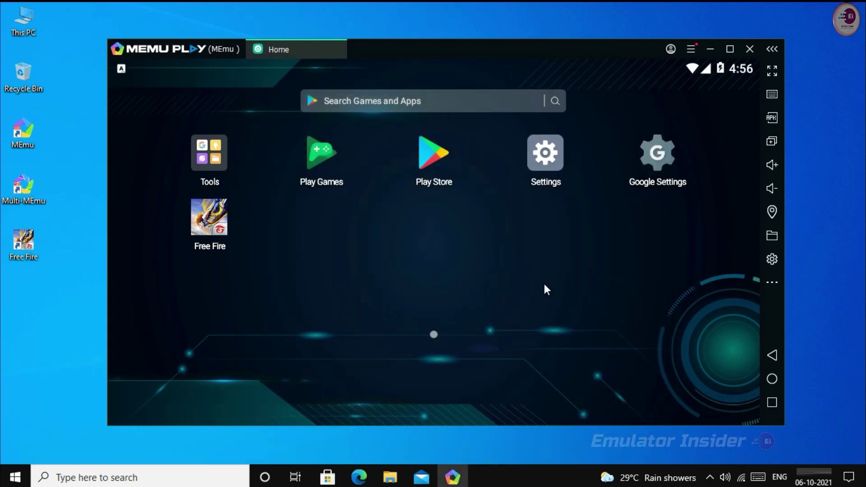
pyautogui.click(747, 50)
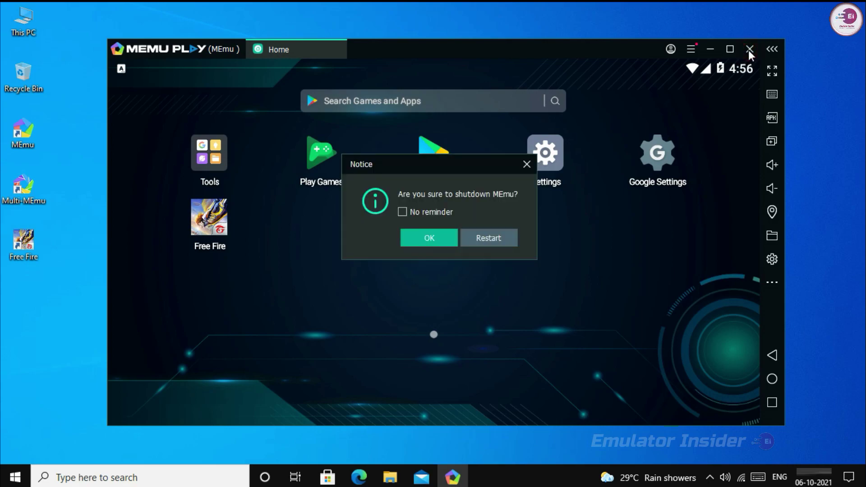
pyautogui.click(433, 234)
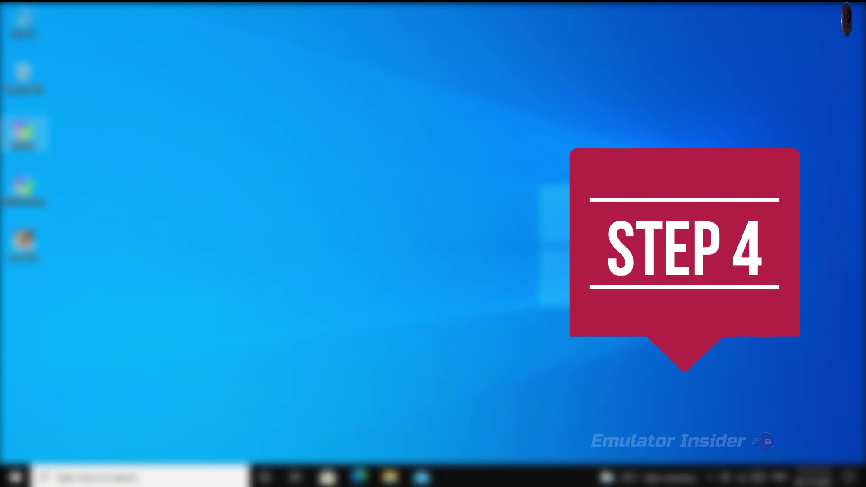
# Search Windows for "Edit Power Plan" and open the power plan settings
pyautogui.click(122, 468)
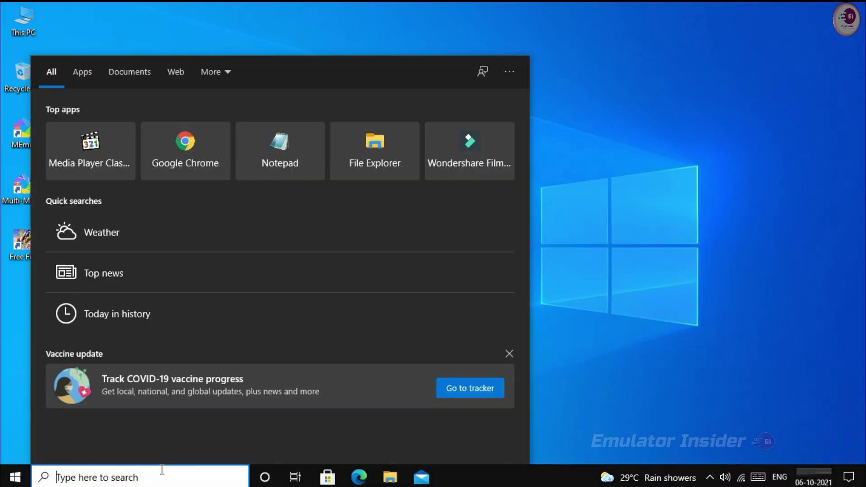
pyautogui.write('Edit Power')
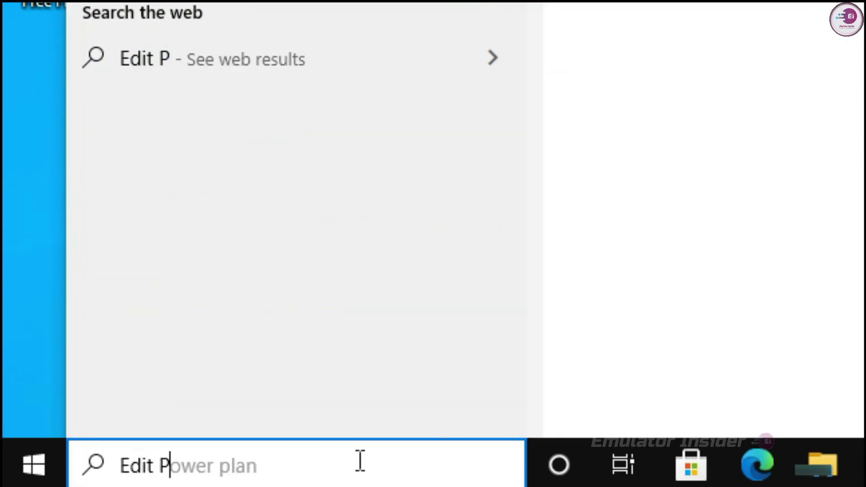
pyautogui.write(' Plan')
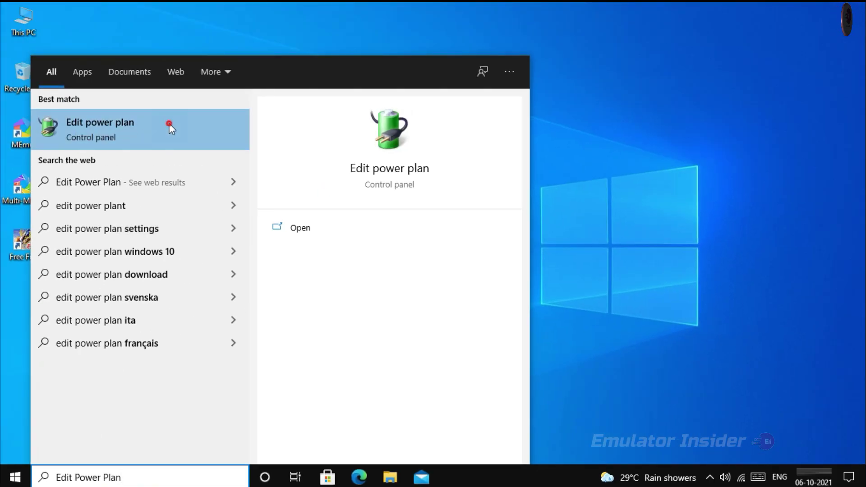
pyautogui.click(169, 126)
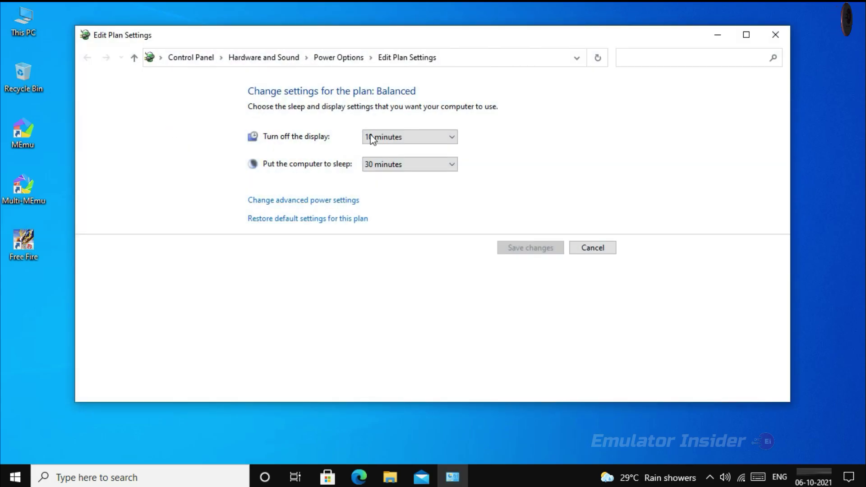
# Switch the active Windows power plan to High performance in Power Options and close the window
pyautogui.click(344, 64)
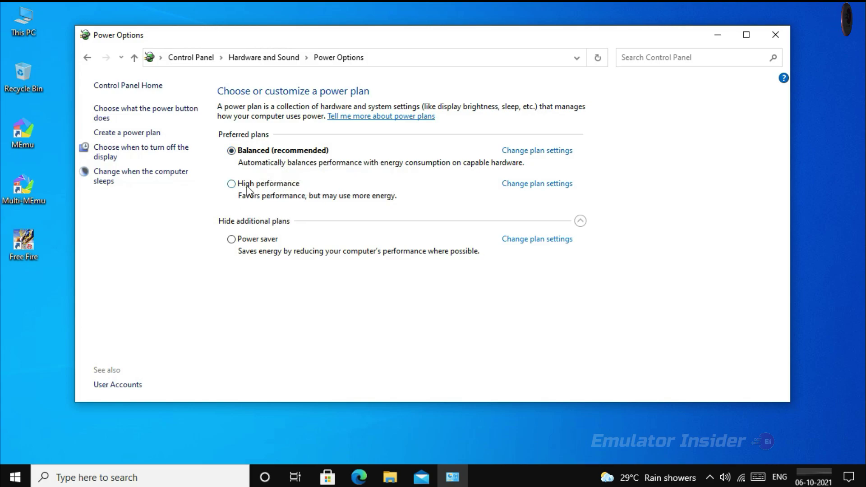
pyautogui.click(232, 184)
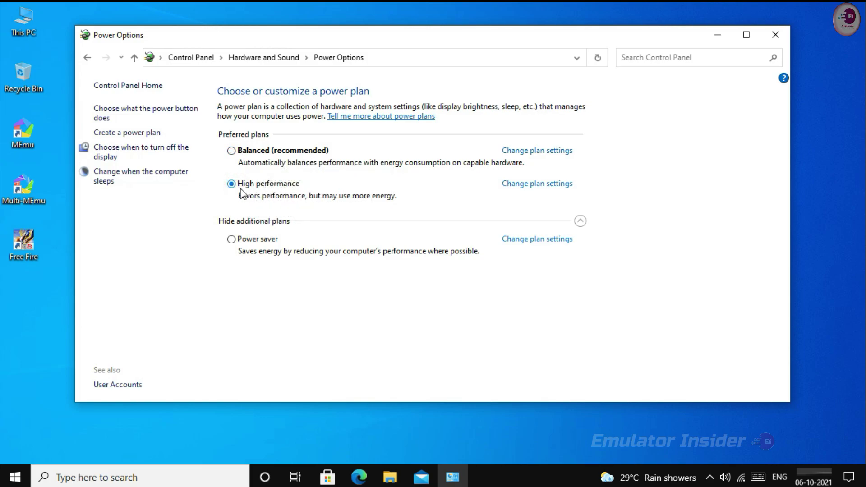
pyautogui.click(775, 35)
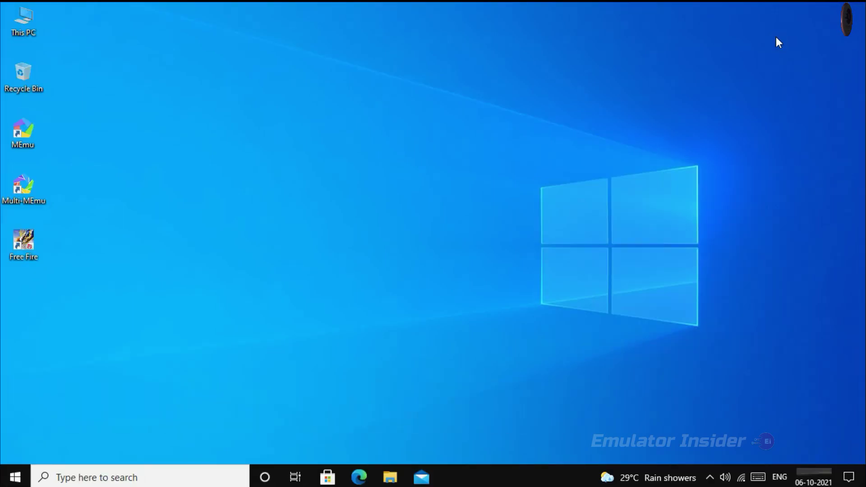
# Open the properties of the MEmu desktop shortcut at the Compatibility settings
pyautogui.rightClick(39, 128)
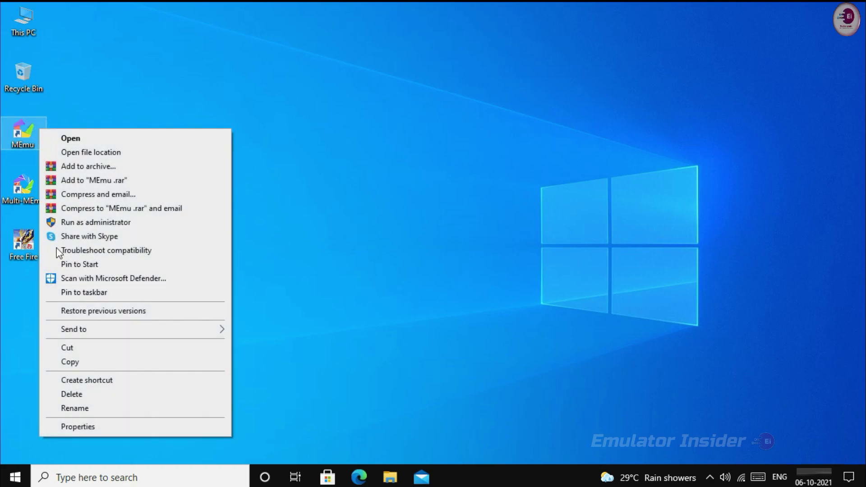
pyautogui.click(78, 427)
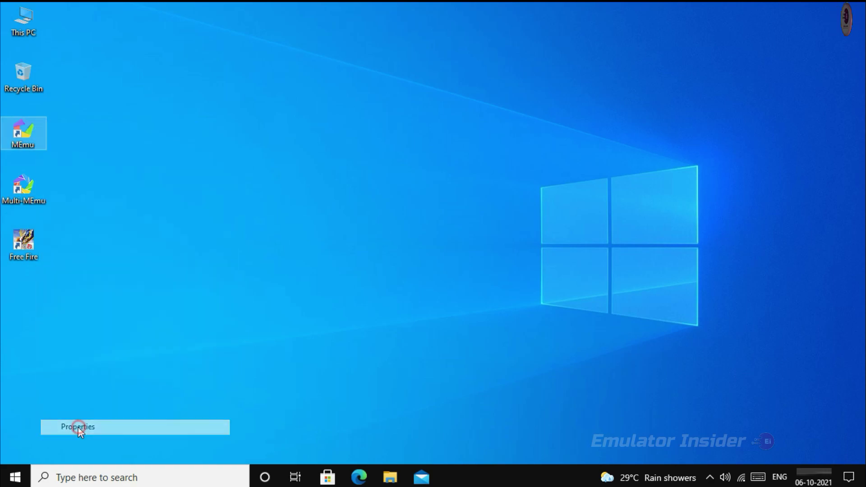
pyautogui.moveTo(123, 125); pyautogui.dragTo(152, 53)
pyautogui.click(256, 86)
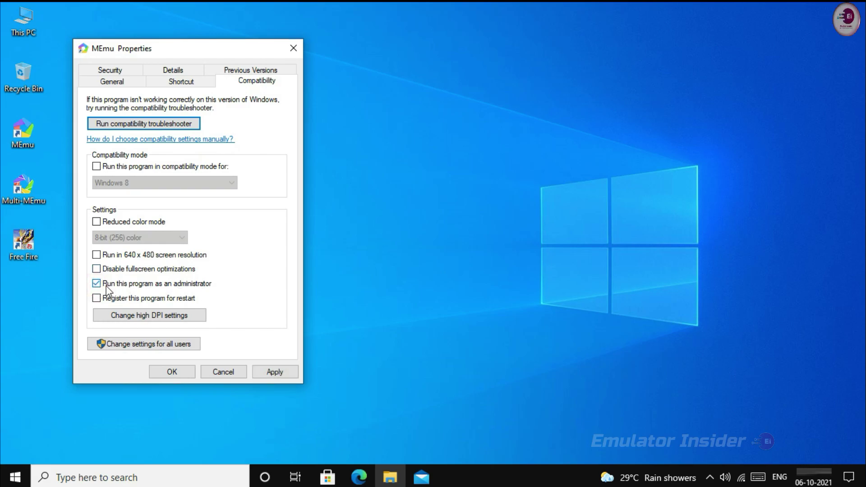
# Override MEmu's high DPI scaling behavior with scaling performed by Application, and apply the shortcut's properties
pyautogui.click(158, 316)
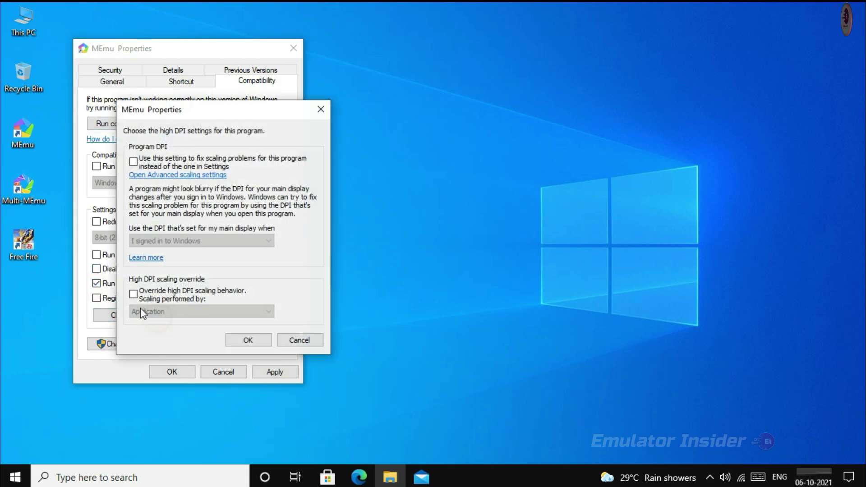
pyautogui.click(168, 314)
pyautogui.click(142, 320)
pyautogui.click(251, 340)
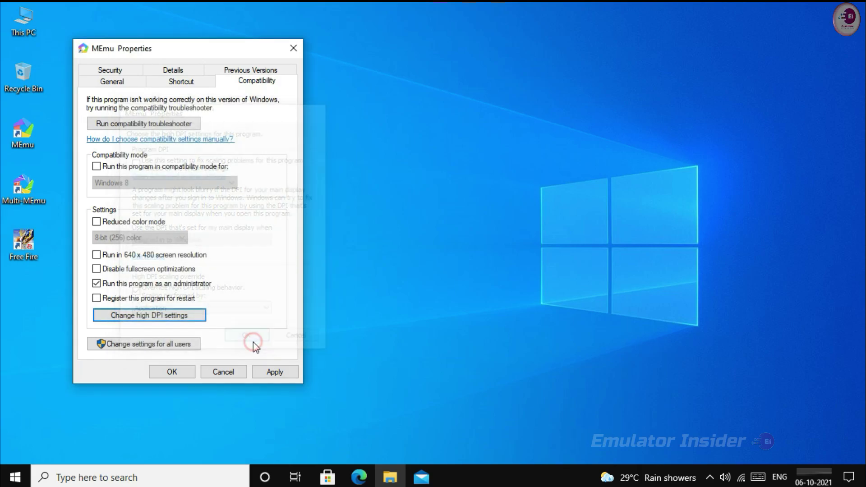
pyautogui.click(276, 371)
pyautogui.click(189, 373)
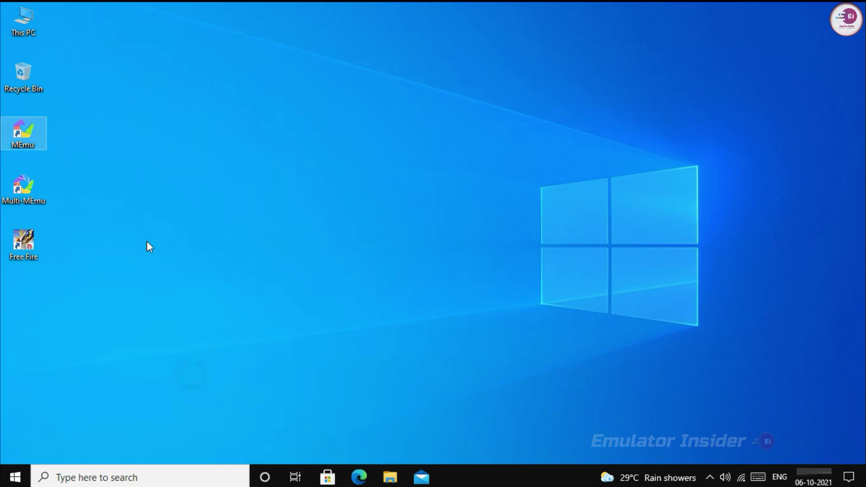
# Launch the MEmu emulator and start Free Fire from its home screen
pyautogui.click(657, 256)
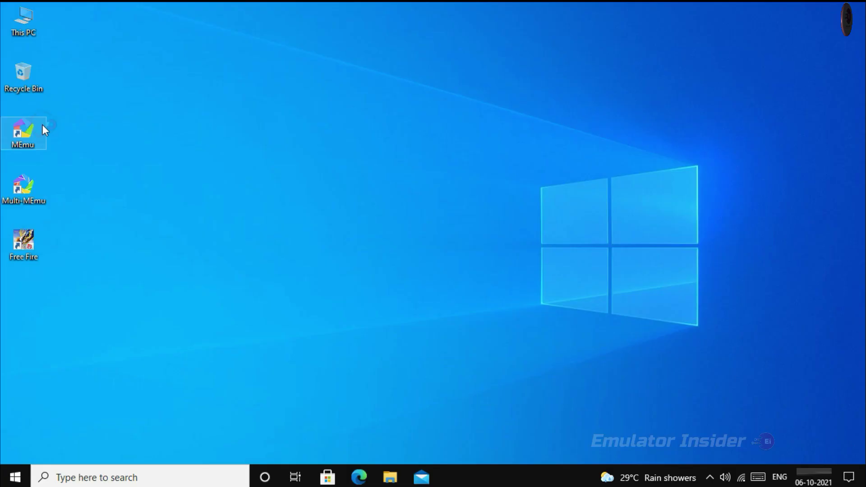
pyautogui.doubleClick(42, 125)
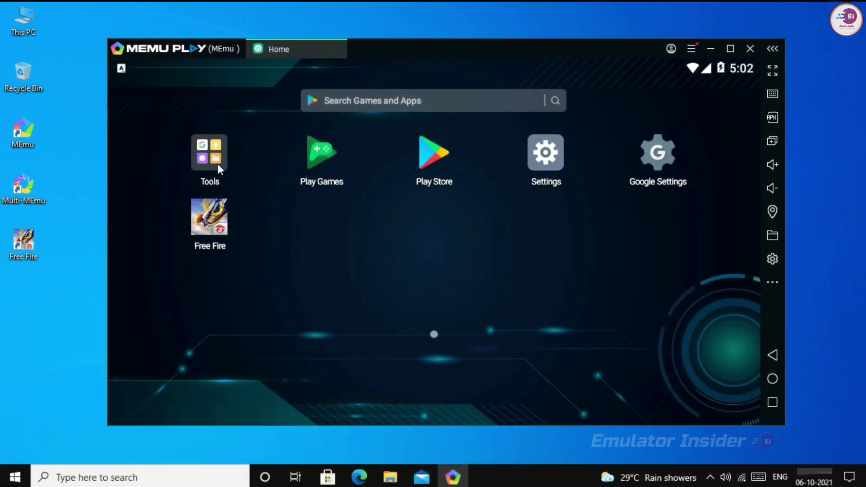
pyautogui.moveTo(589, 247); pyautogui.dragTo(569, 249)
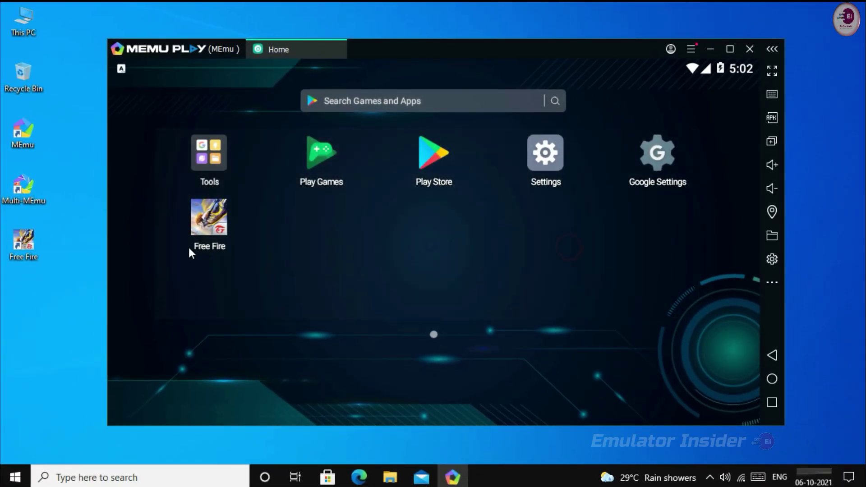
pyautogui.click(192, 226)
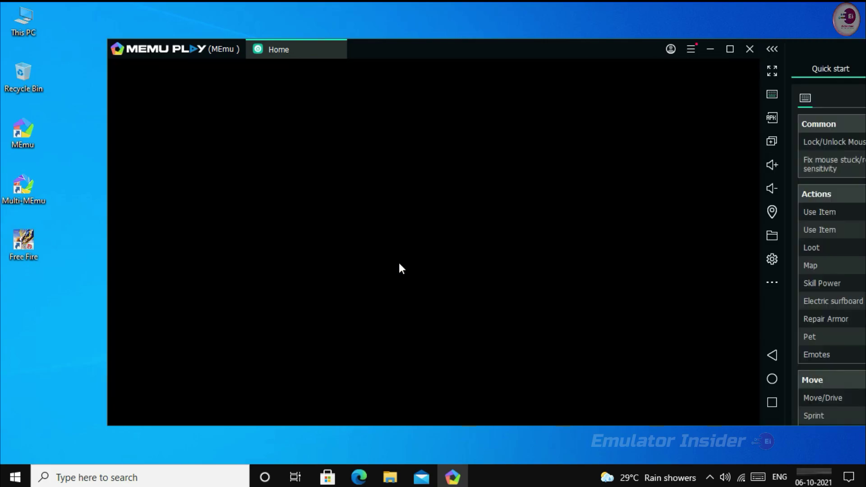
# Look through the Free Fire game guide and key mapping side panel, collapse it and reposition the emulator window
pyautogui.moveTo(488, 52); pyautogui.dragTo(426, 55)
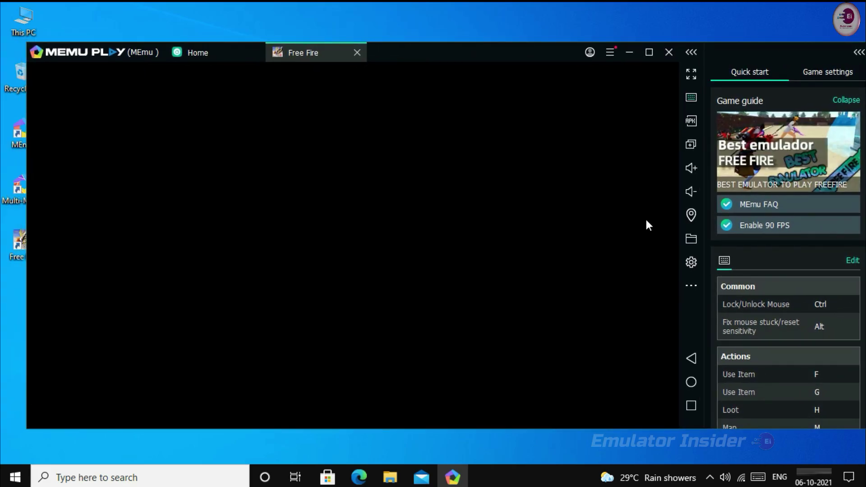
pyautogui.scroll(-9, 740, 256)
pyautogui.scroll(10, 769, 361)
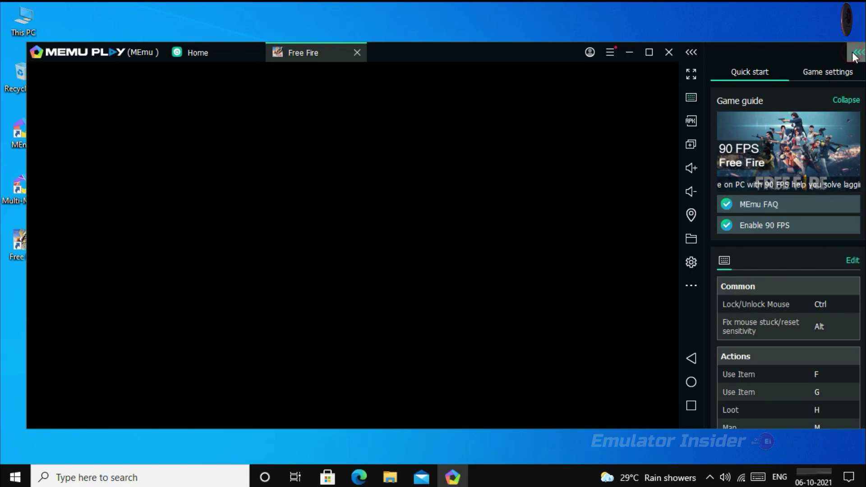
pyautogui.click(855, 54)
pyautogui.moveTo(409, 55); pyautogui.dragTo(472, 49)
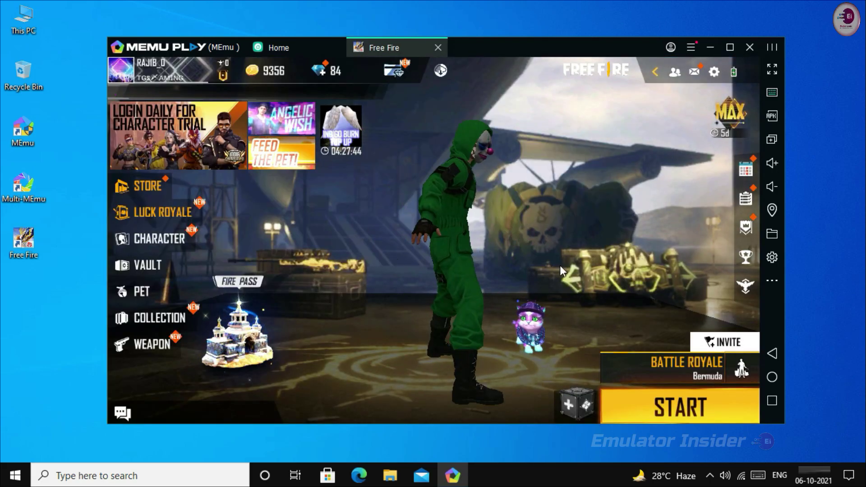
# Set Free Fire's display graphics to Ultra with Shadow On, and close the game settings
pyautogui.click(713, 72)
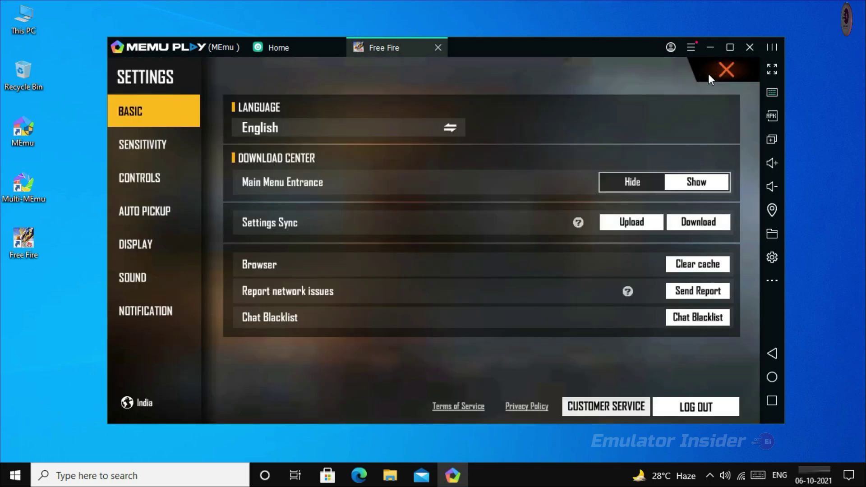
pyautogui.click(154, 144)
pyautogui.click(147, 177)
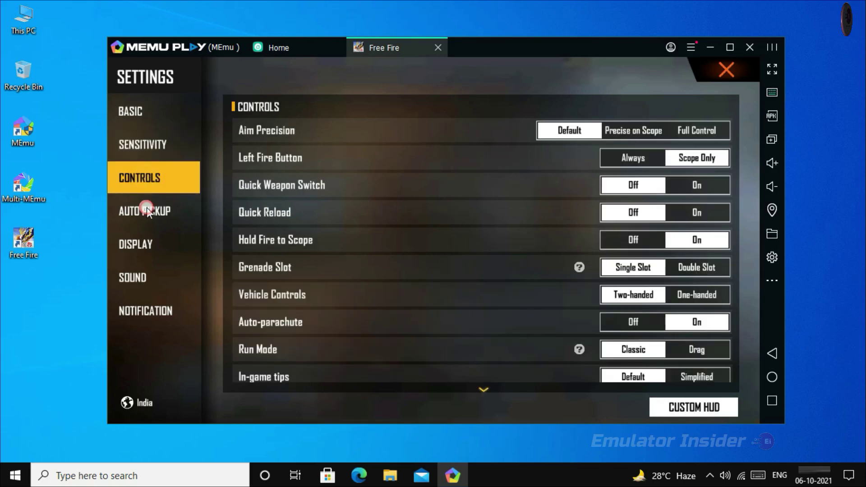
pyautogui.click(147, 209)
pyautogui.click(154, 242)
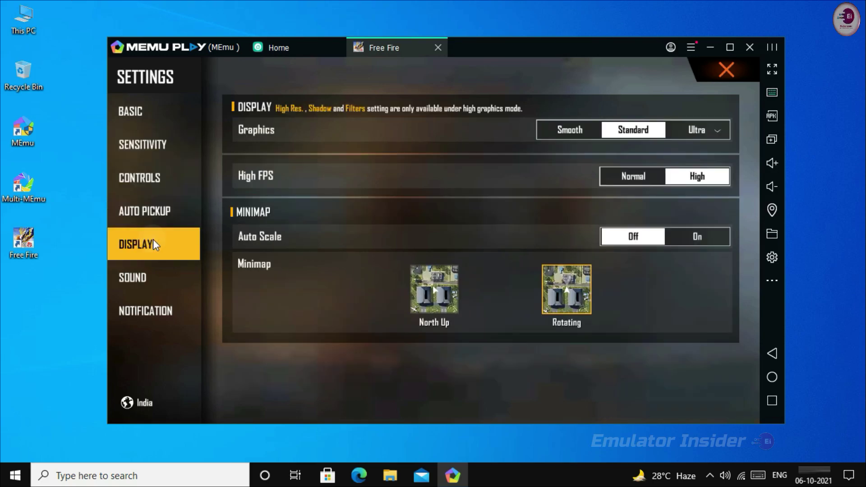
pyautogui.click(696, 130)
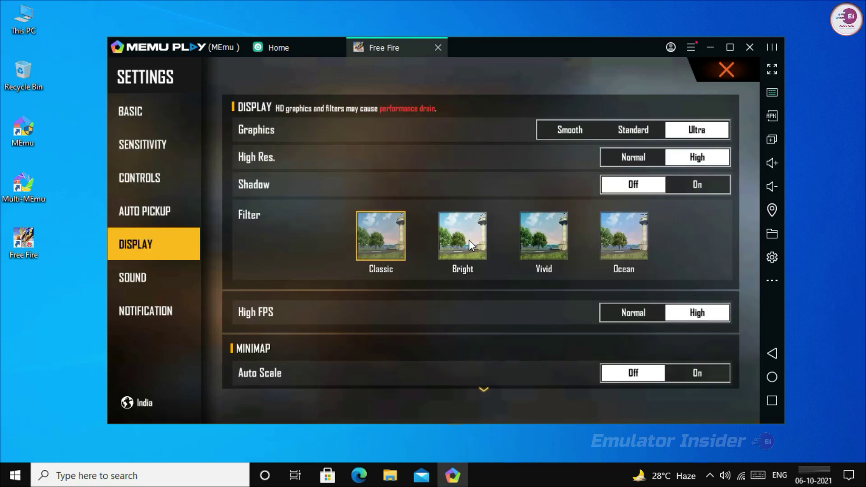
pyautogui.click(693, 188)
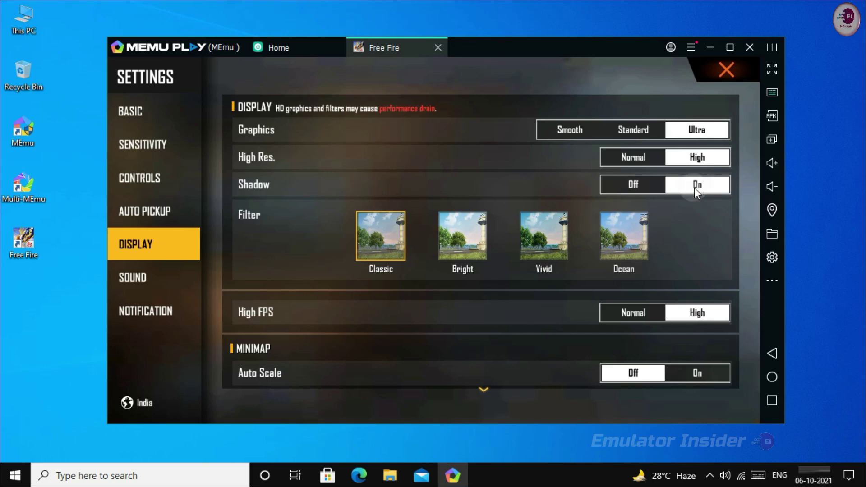
pyautogui.click(722, 71)
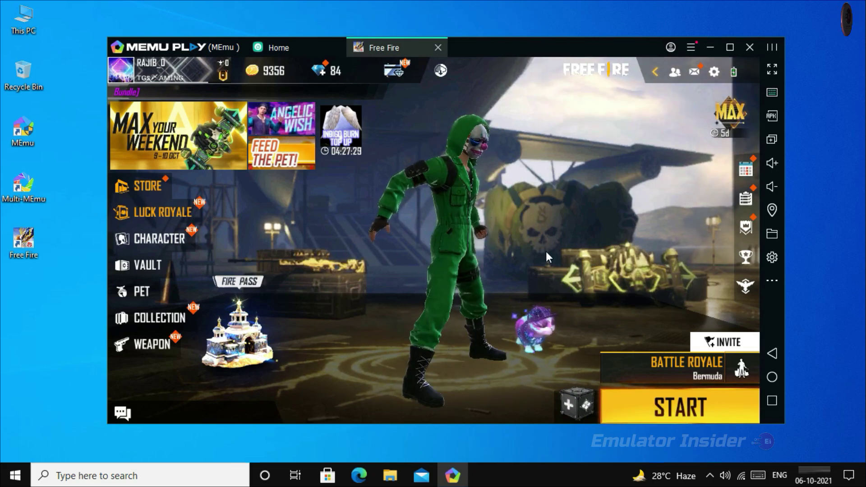
# Open Free Fire's game mode selection and enter Training mode
pyautogui.click(638, 378)
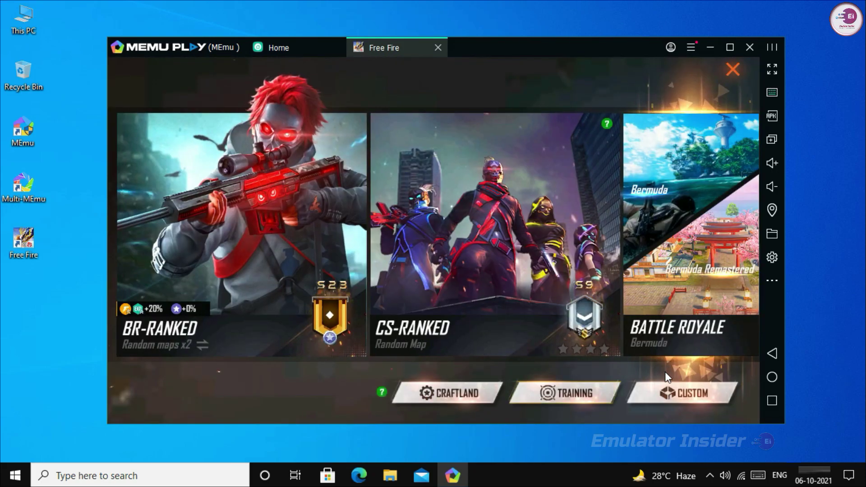
pyautogui.click(733, 70)
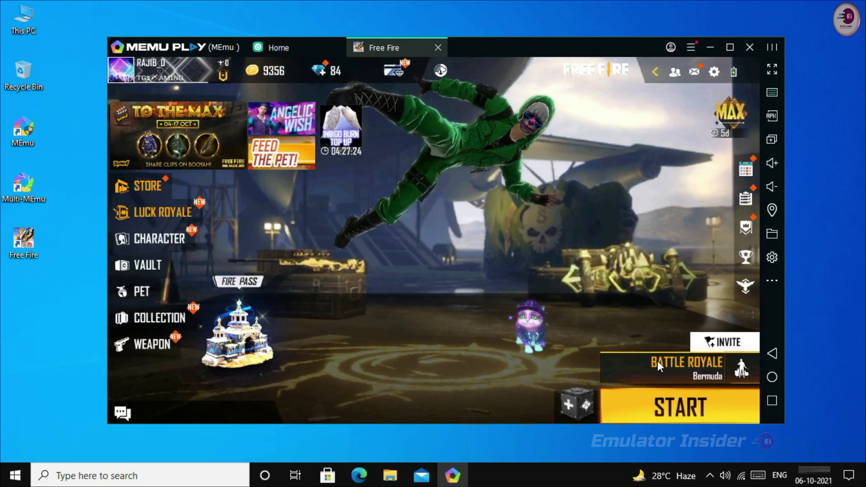
pyautogui.click(656, 360)
pyautogui.click(565, 392)
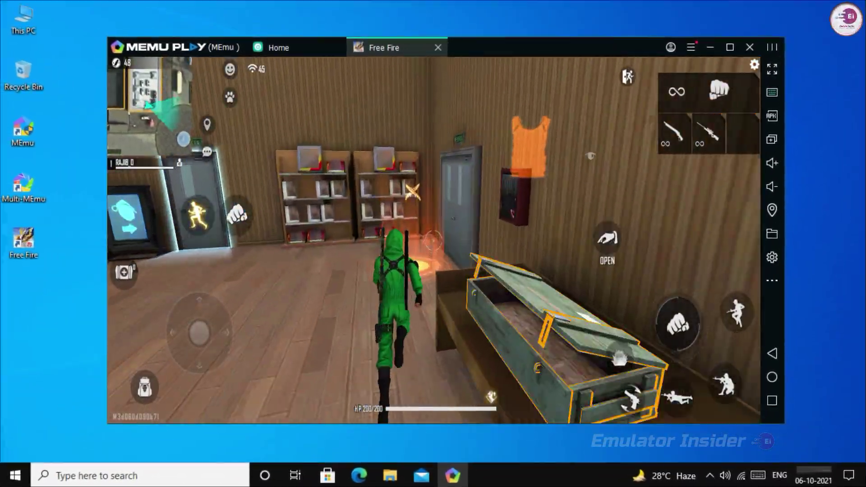
# Run into the training combat zone and shoot the opponent near the archway with the shotgun
pyautogui.press('w')
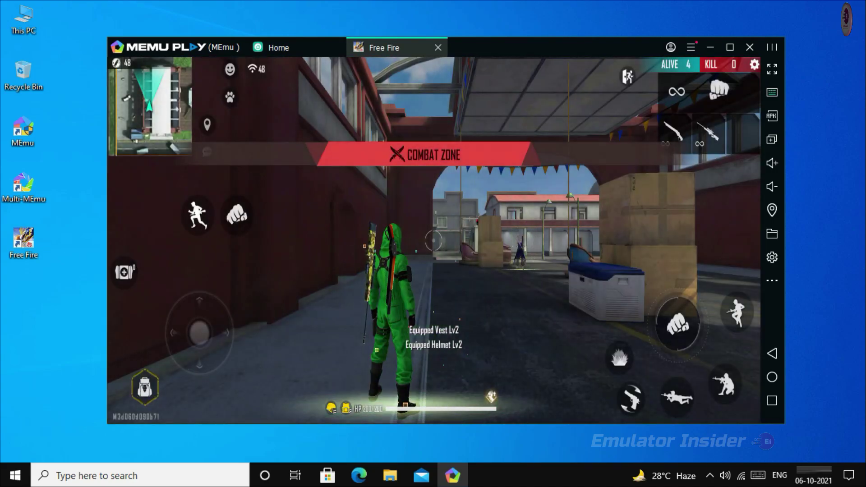
pyautogui.press('w')
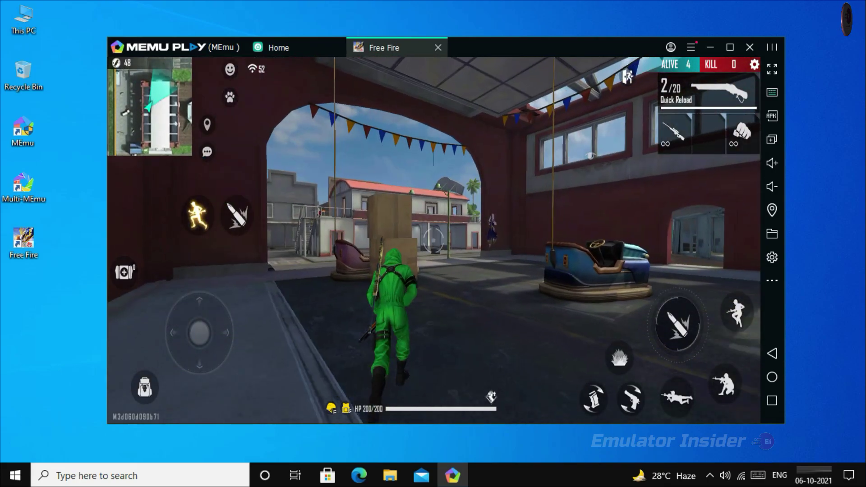
pyautogui.click(618, 346)
pyautogui.click(618, 346)
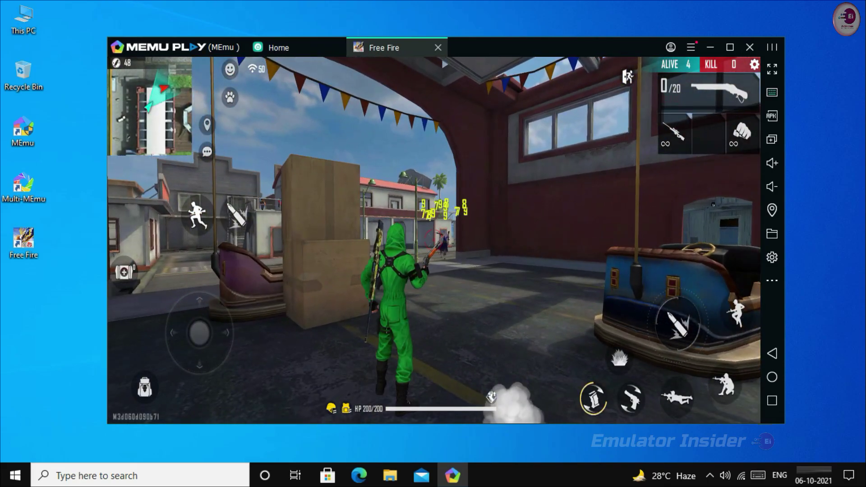
pyautogui.press('w')
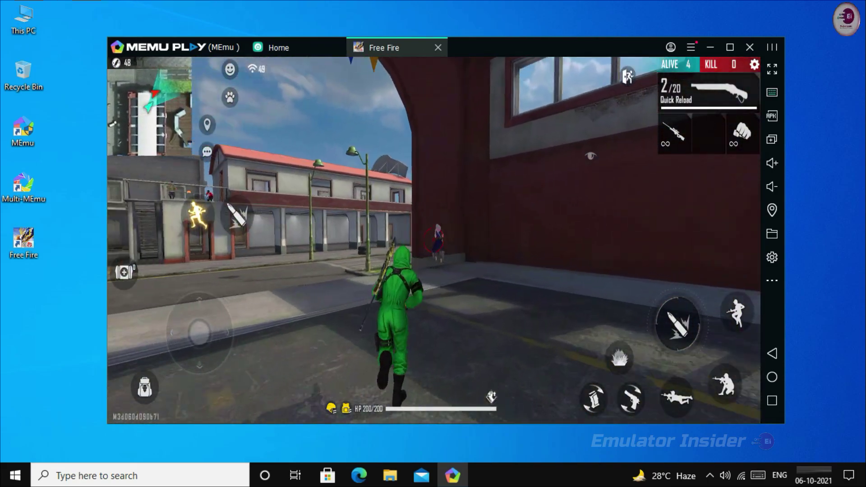
pyautogui.click(618, 346)
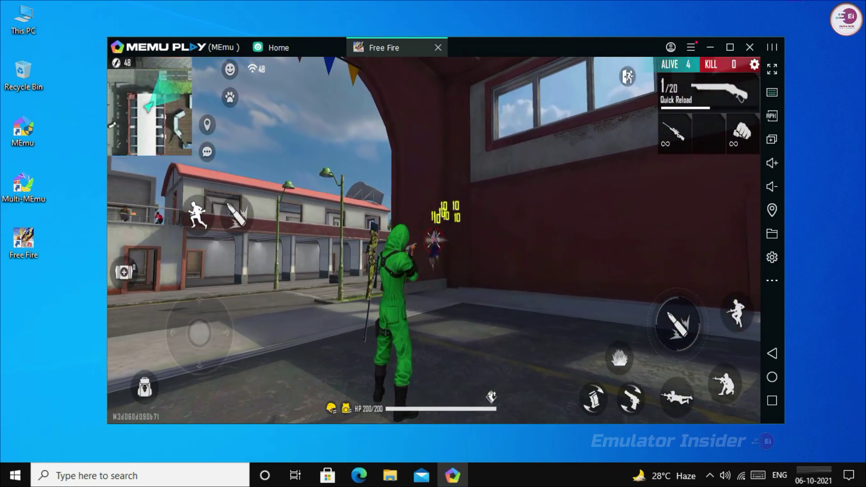
pyautogui.click(618, 347)
# Run through the red hall and across the grass, shoot the opponent by the road, and continue toward the red-roofed building
pyautogui.press('w')
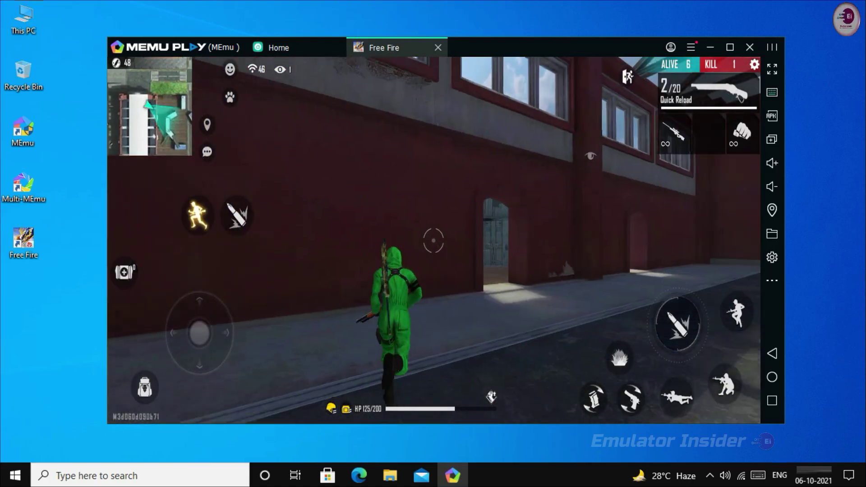
pyautogui.press('w')
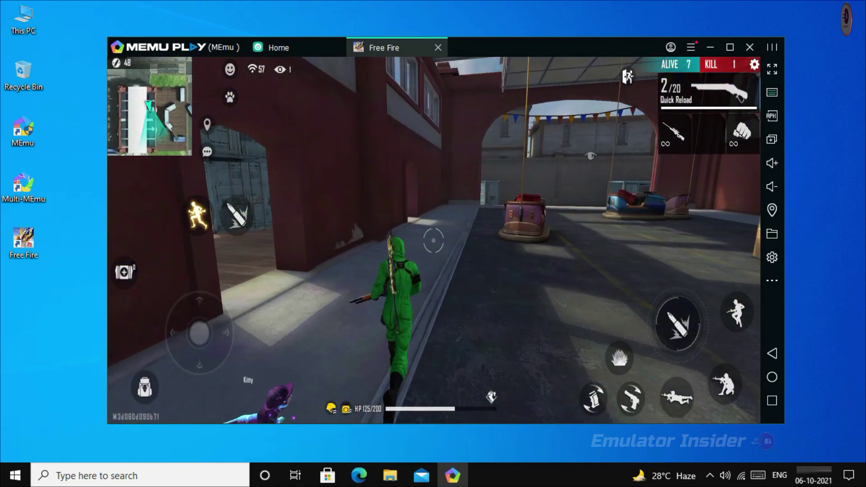
pyautogui.press('w')
pyautogui.press('w')
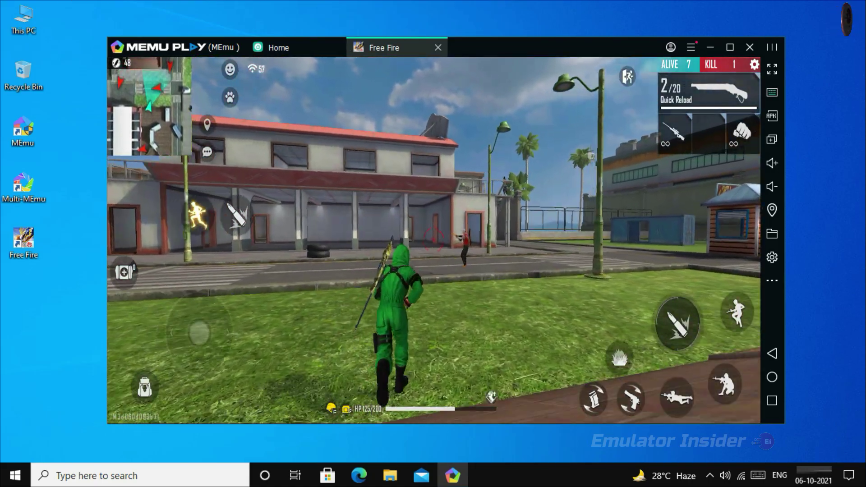
pyautogui.click(432, 240)
pyautogui.click(433, 240)
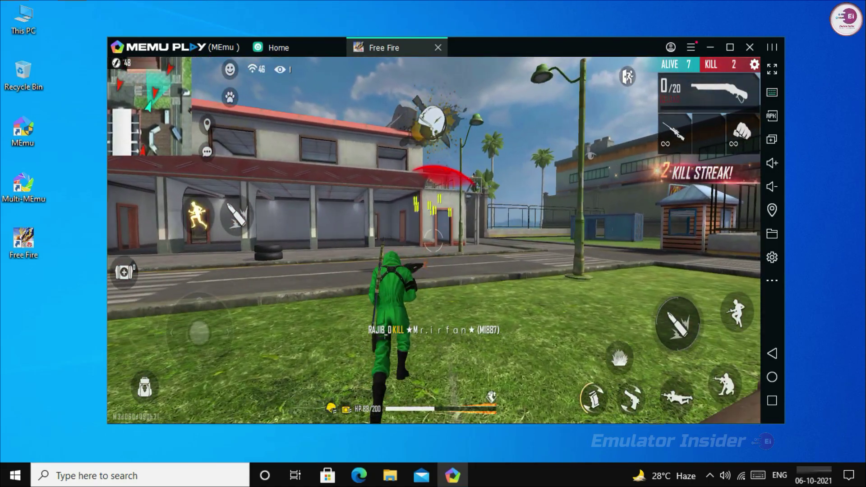
pyautogui.press('w')
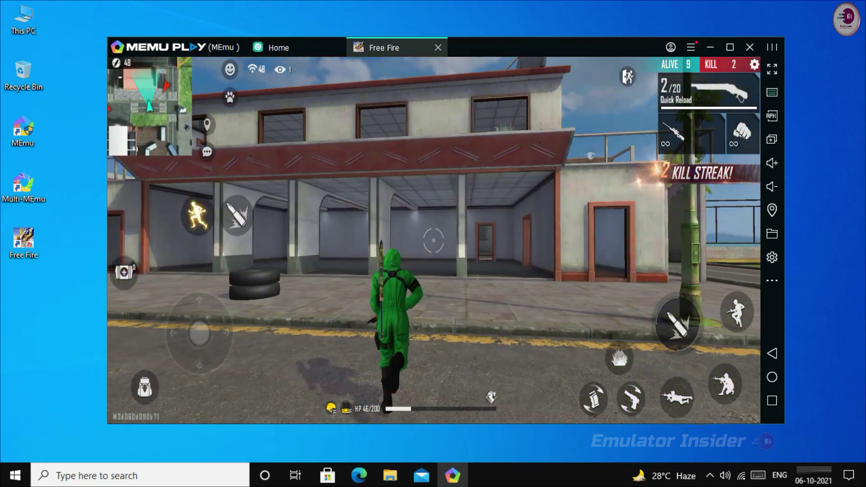